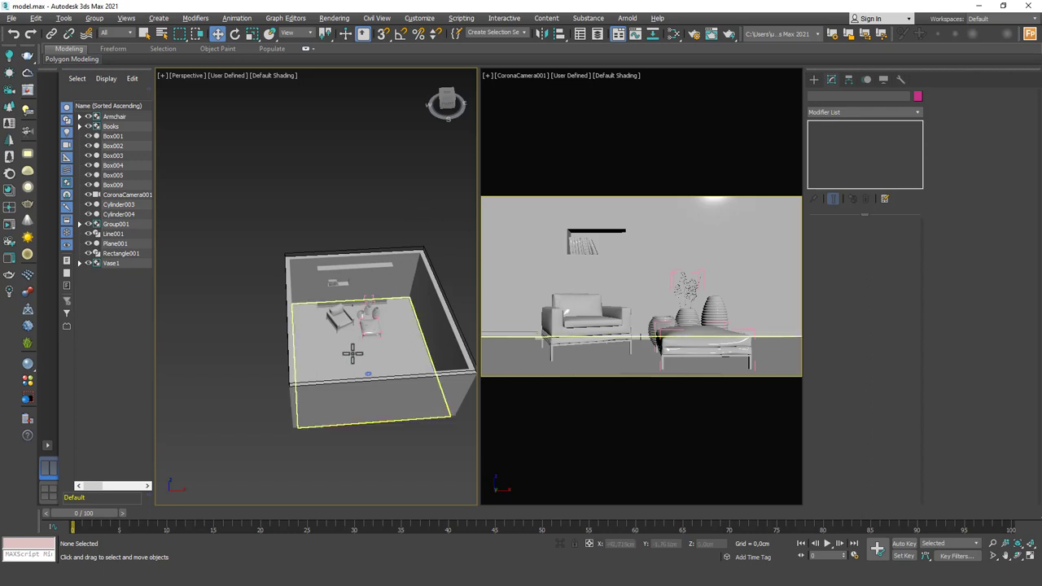
Click the armchair to select the Armchair group and zoom in close on it
scroll(337, 313, up, 2)
scroll(337, 313, up, 2)
click(334, 309)
scroll(334, 309, up, 3)
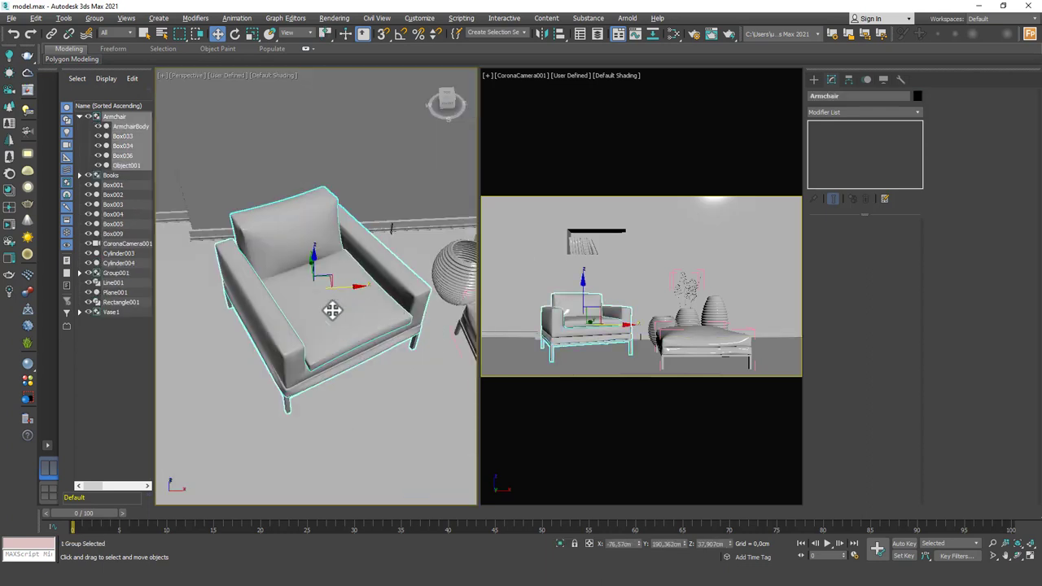
scroll(335, 309, down, 3)
scroll(347, 307, down, 1)
scroll(346, 307, up, 2)
scroll(344, 303, up, 2)
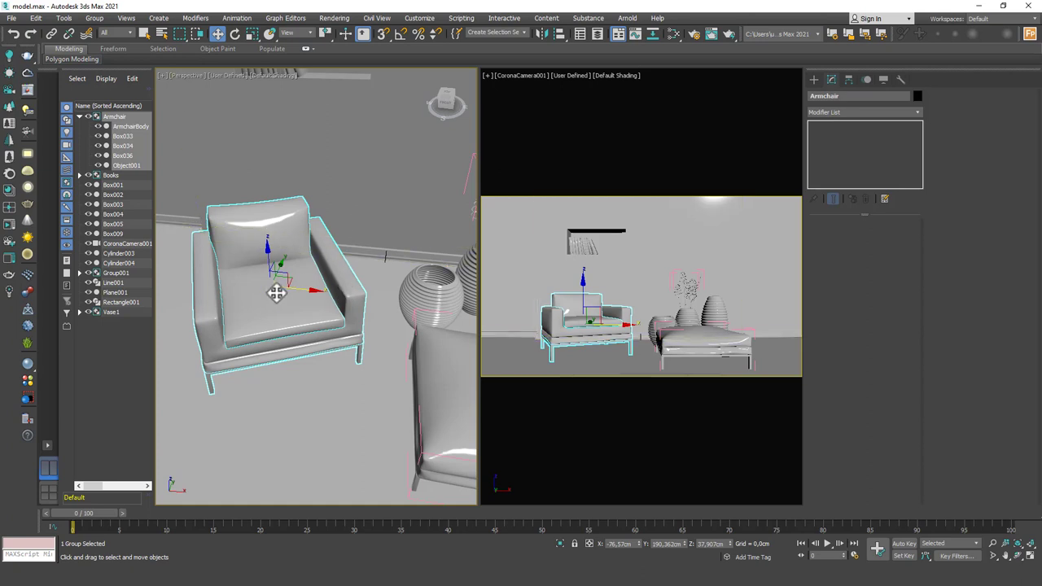
Isolate the armchair with Alt+Q and maximize the Perspective viewport with Alt+W
alt+middle_drag(278, 297, 272, 271)
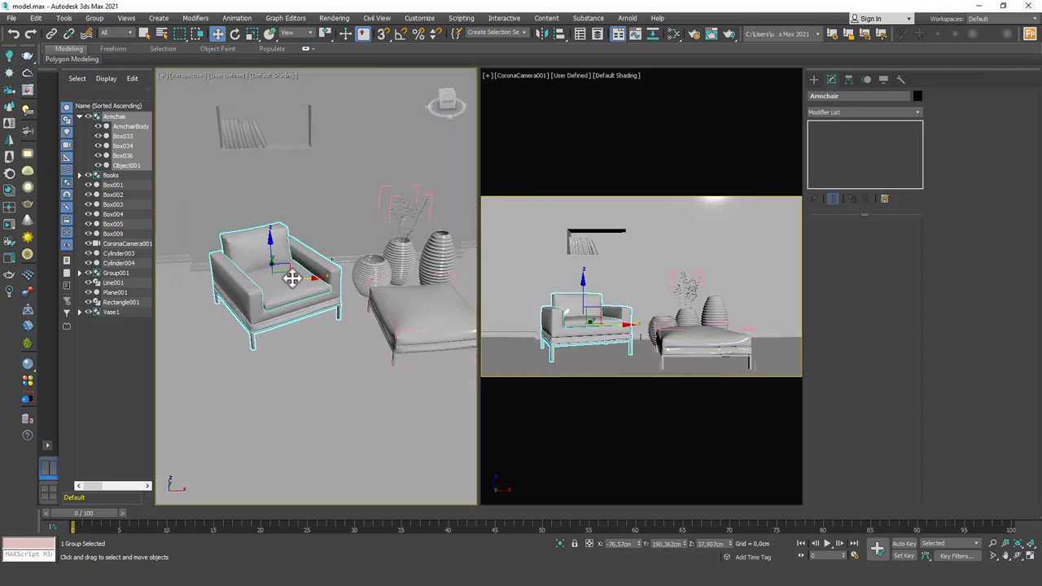
scroll(273, 271, up, 2)
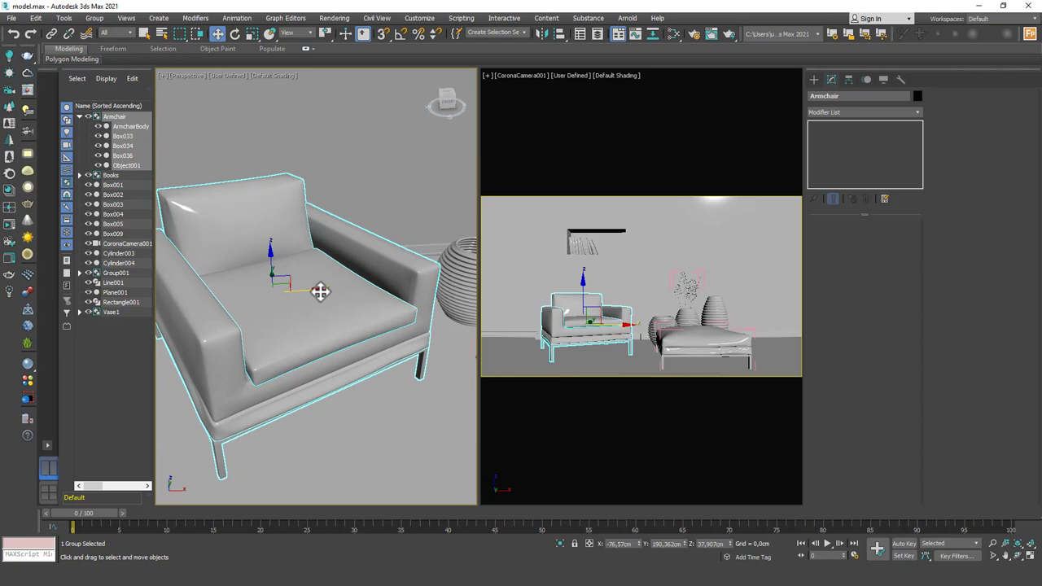
alt+middle_drag(304, 312, 268, 193)
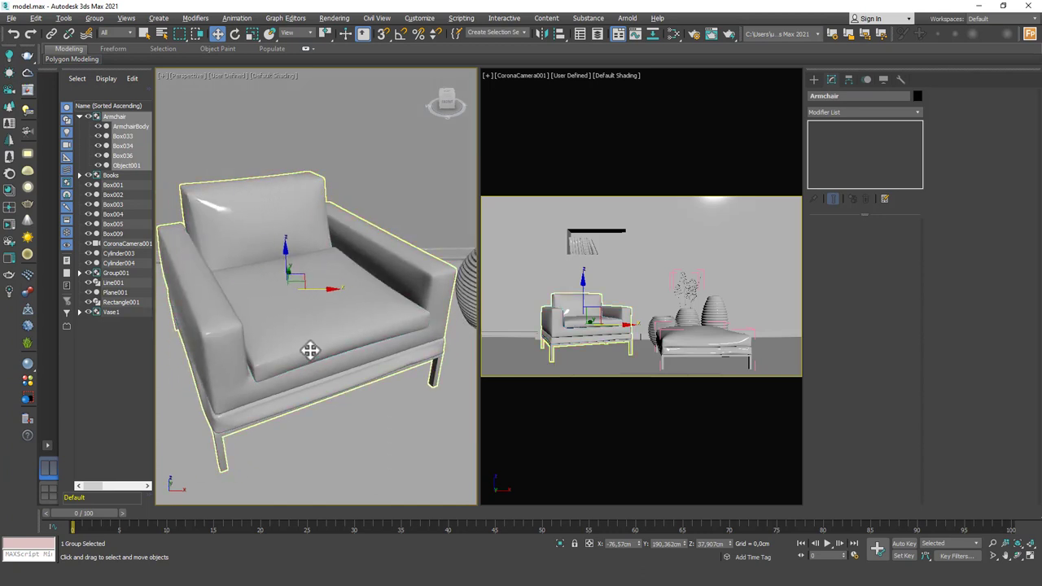
key(alt+q)
mouse_move(328, 316)
alt+middle_down()
mouse_move(335, 309)
mouse_move(314, 296)
alt+middle_up()
scroll(314, 289, up, 2)
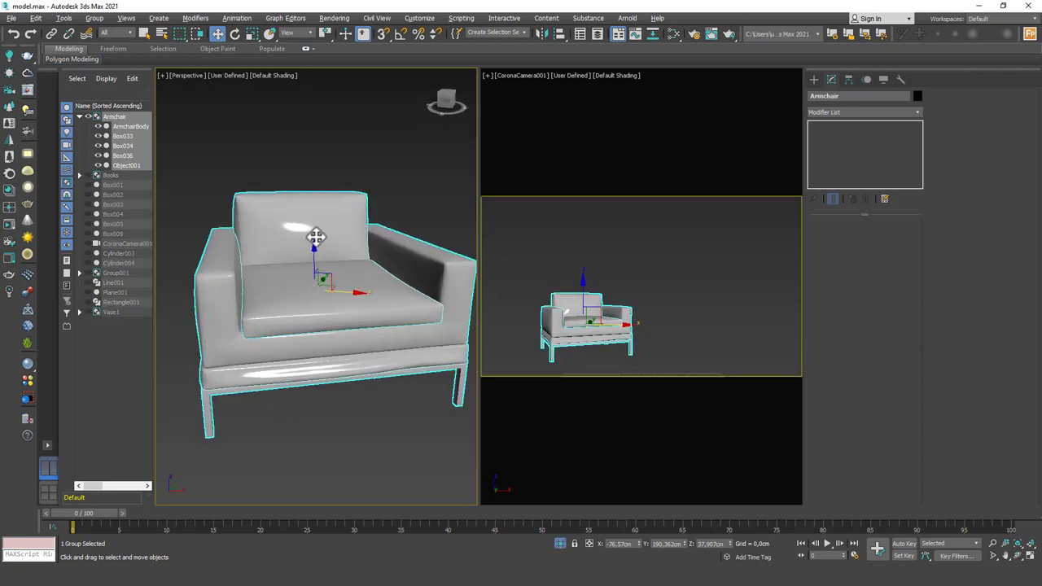
key(alt+w)
scroll(438, 254, down, 3)
alt+middle_drag(456, 272, 433, 289)
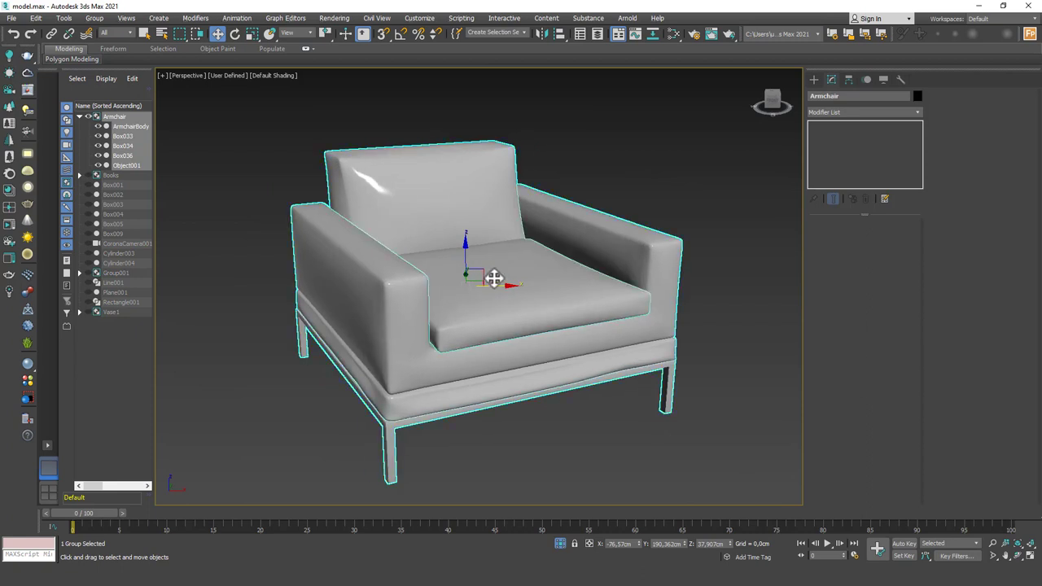
Open the Armchair group and select the ArmchairBody
click(95, 18)
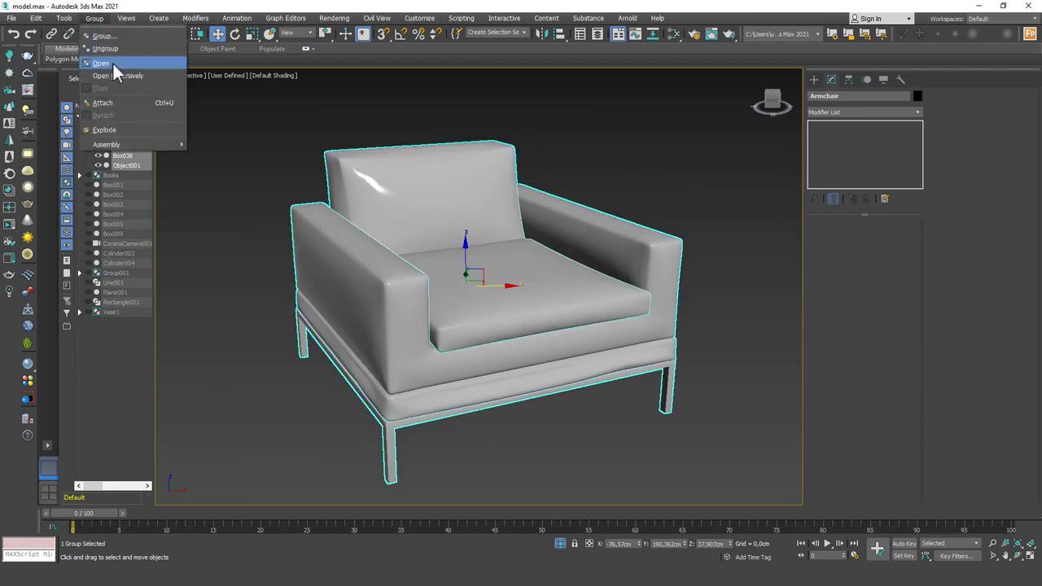
click(113, 62)
click(656, 260)
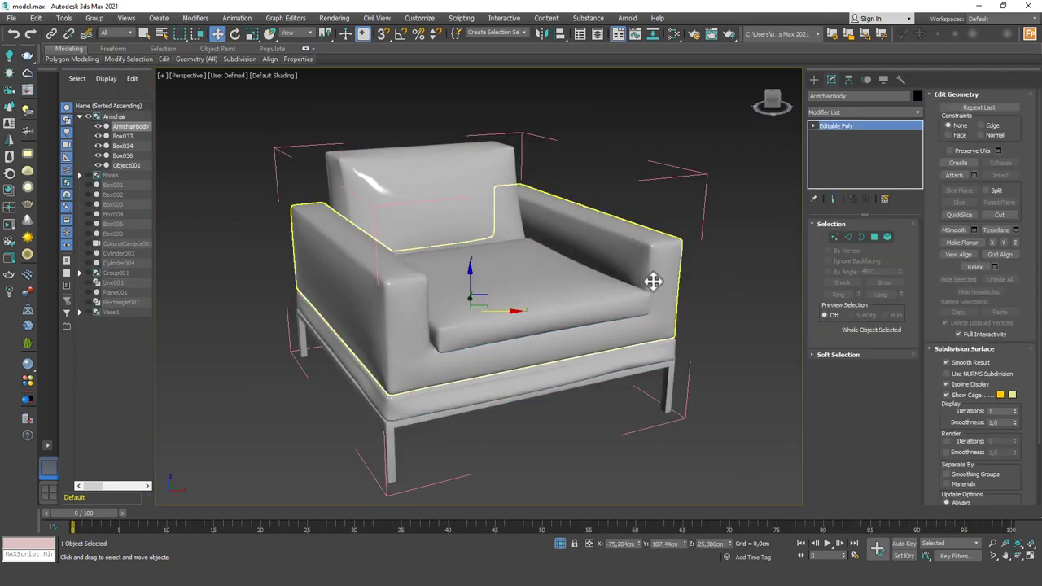
alt+middle_drag(651, 279, 635, 285)
scroll(635, 285, up, 2)
scroll(640, 244, up, 2)
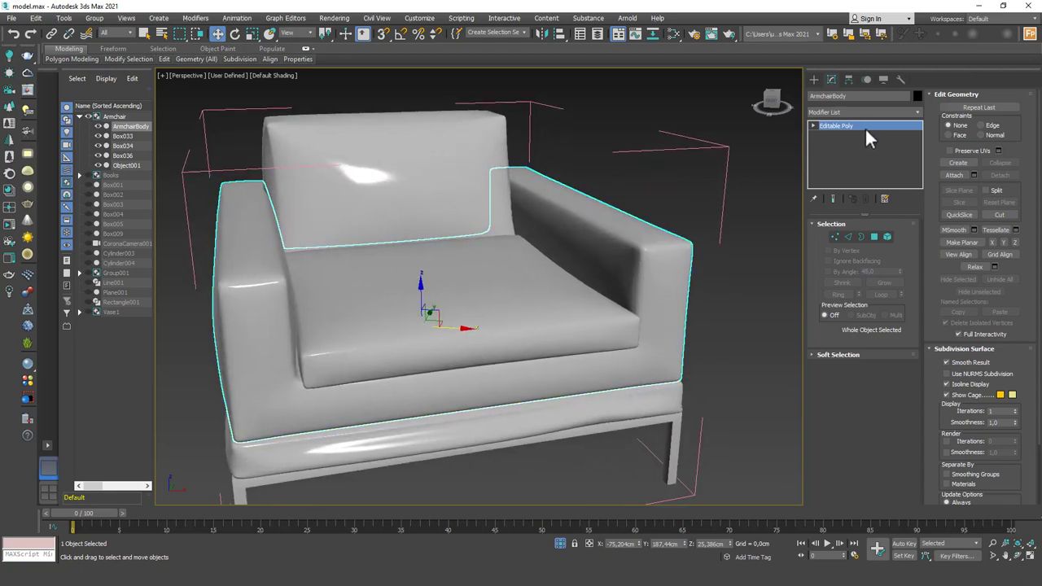
Switch ArmchairBody to Edge level with Edged Faces shown
key(2)
key(F4)
scroll(651, 222, up, 3)
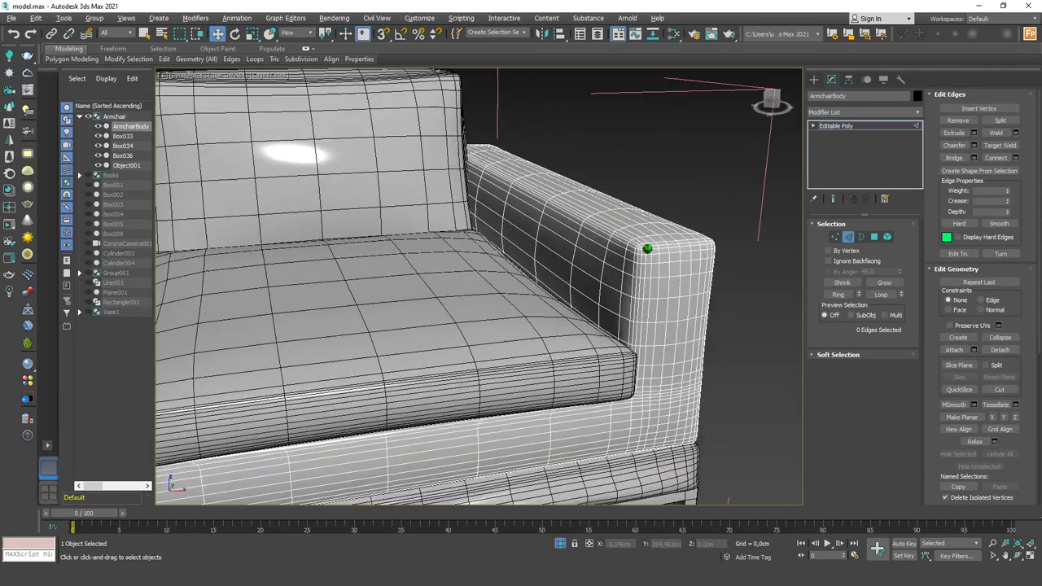
scroll(656, 219, up, 5)
scroll(652, 209, down, 5)
scroll(567, 271, up, 1)
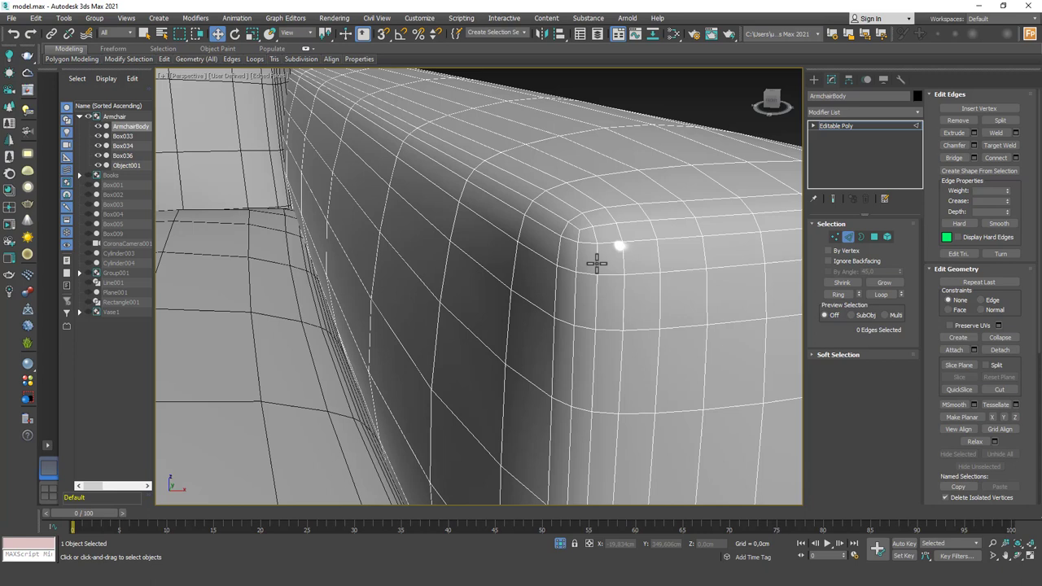
Select the edge loops along the armrest's rounded corner and top front edge
click(597, 259)
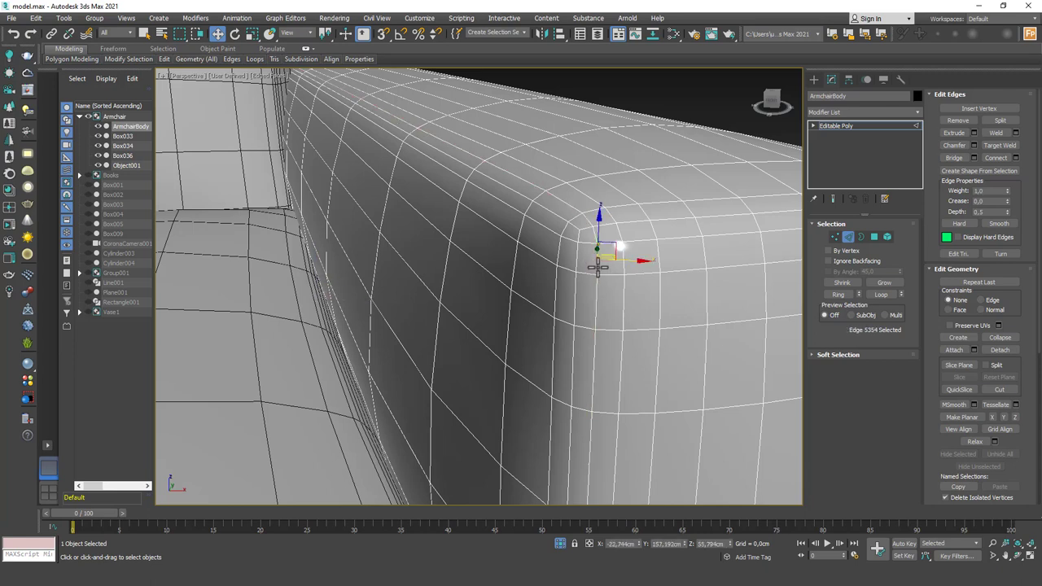
key(q)
double_click(597, 265)
ctrl+double_click(601, 227)
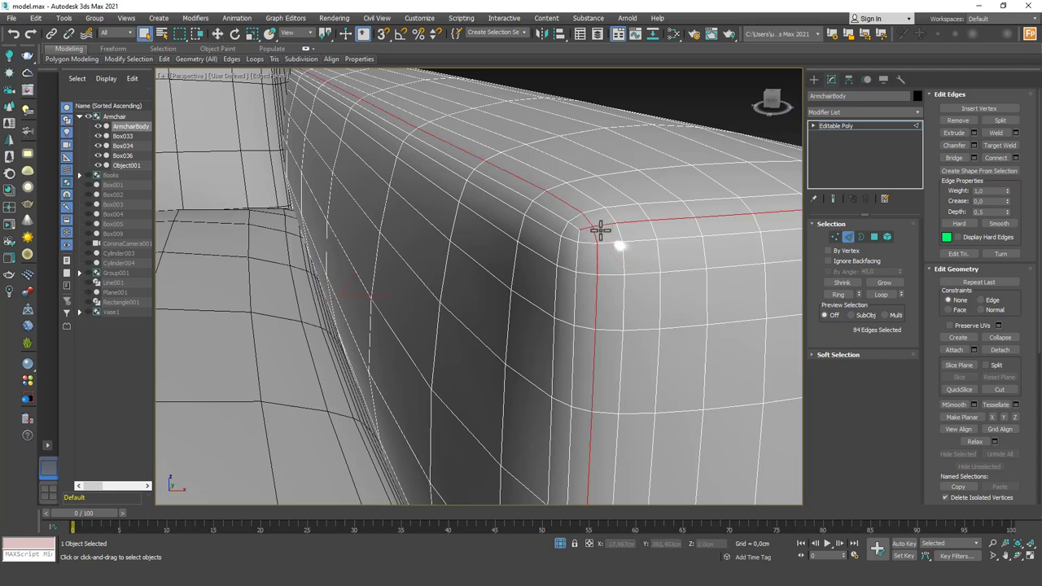
Reselect the 36-edge loop along the armrest's rounded top outer edge
click(624, 148)
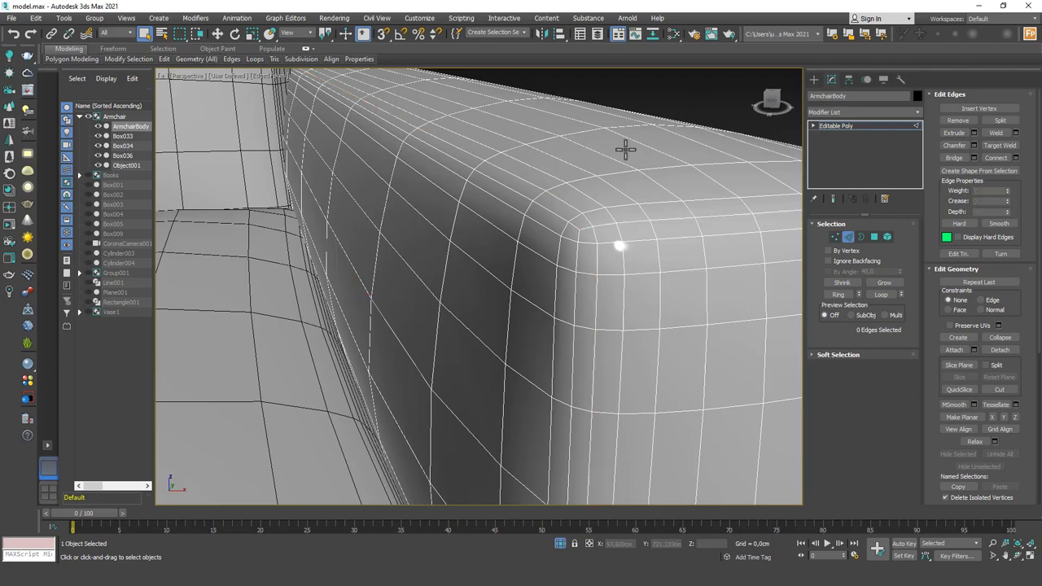
double_click(577, 226)
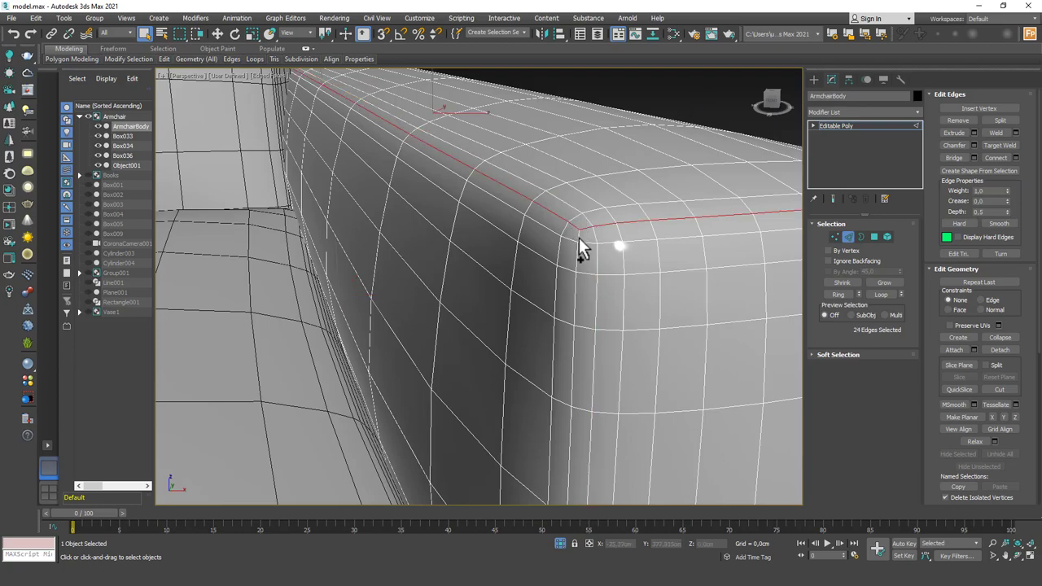
ctrl+double_click(578, 241)
scroll(578, 236, down, 5)
mouse_move(582, 302)
alt+middle_down()
mouse_move(619, 286)
mouse_move(593, 286)
alt+middle_up()
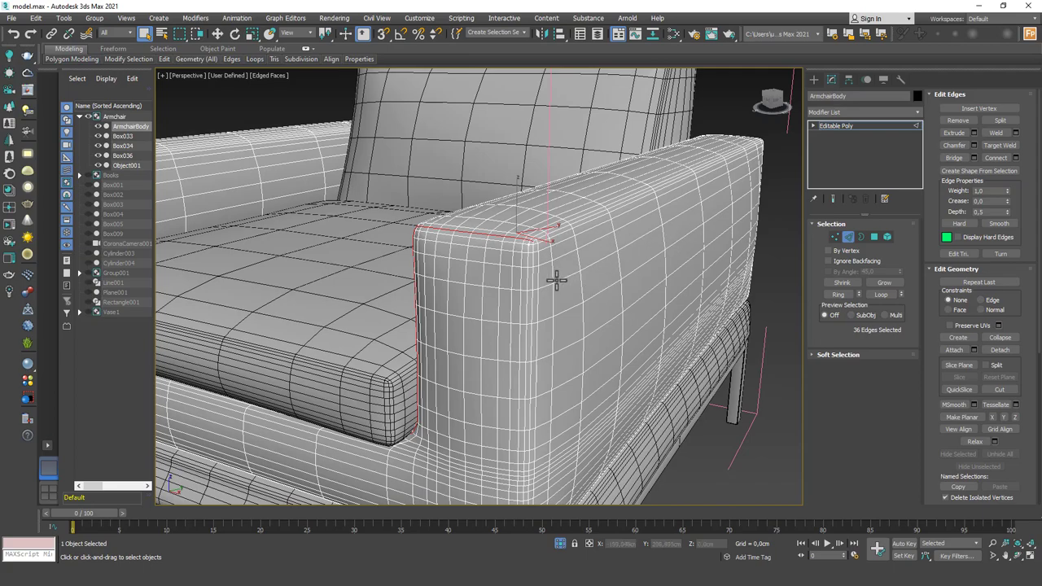
alt+middle_drag(475, 321, 530, 325)
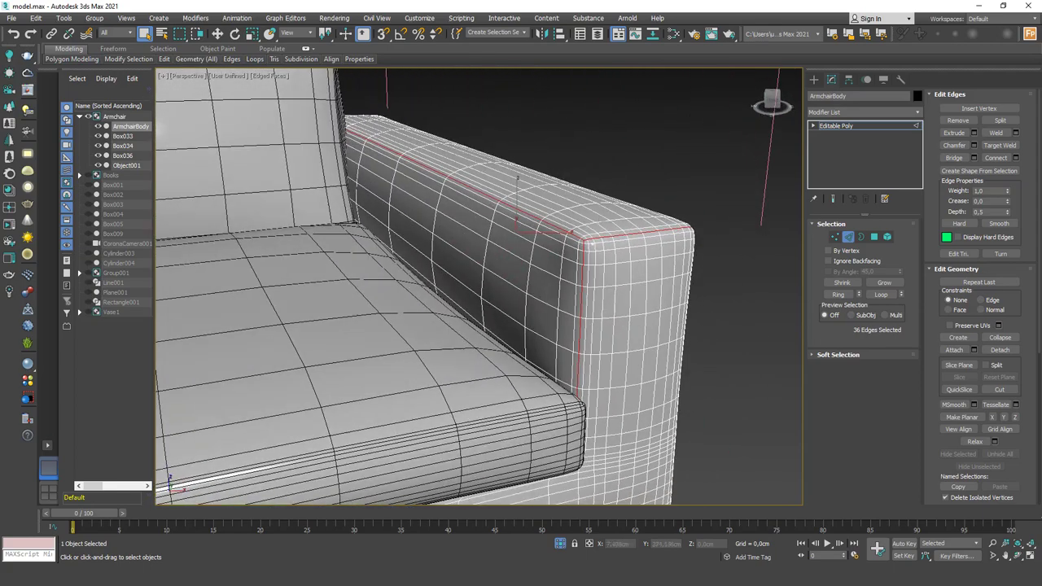
scroll(575, 254, up, 2)
alt+middle_drag(635, 272, 621, 265)
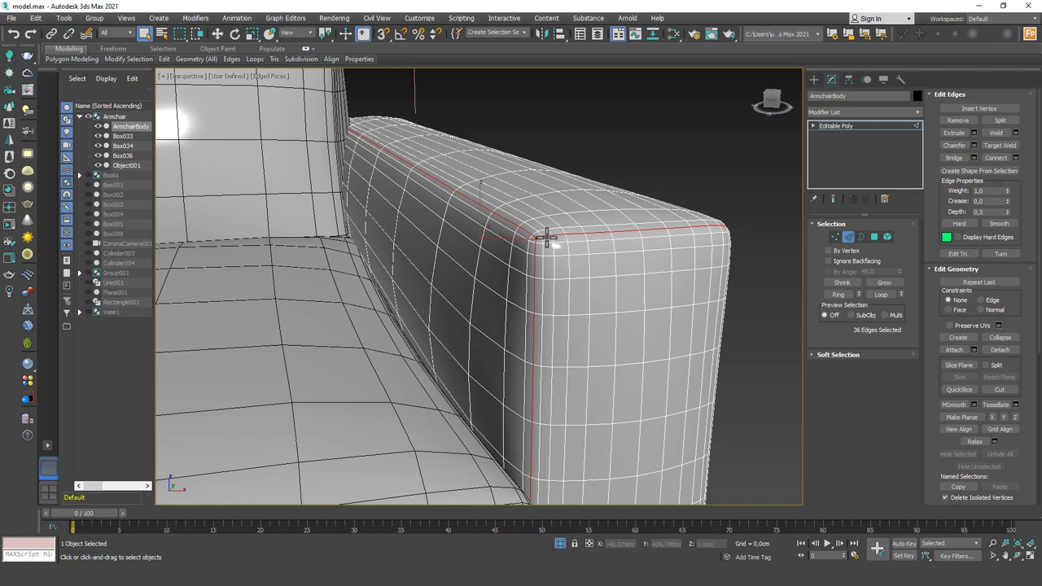
Create Shape001 from the selected armrest edges and exit edge editing
click(981, 172)
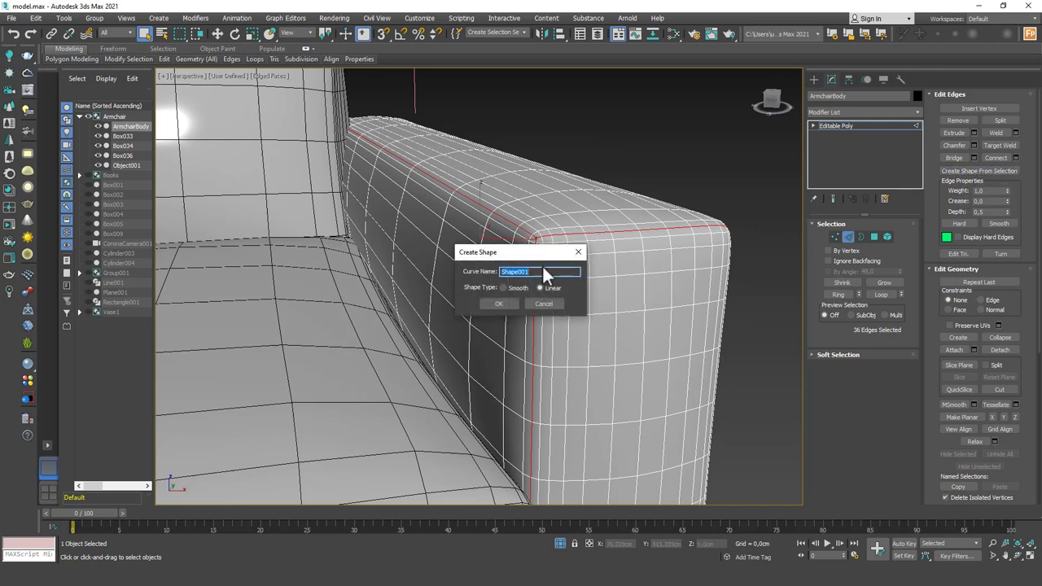
click(499, 304)
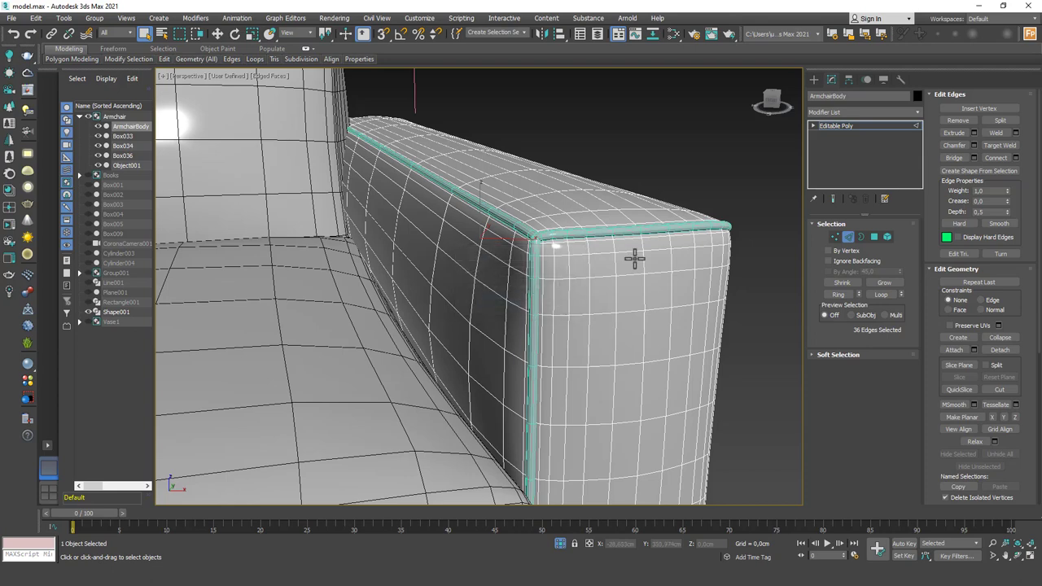
click(862, 125)
click(720, 177)
click(627, 233)
key(F4)
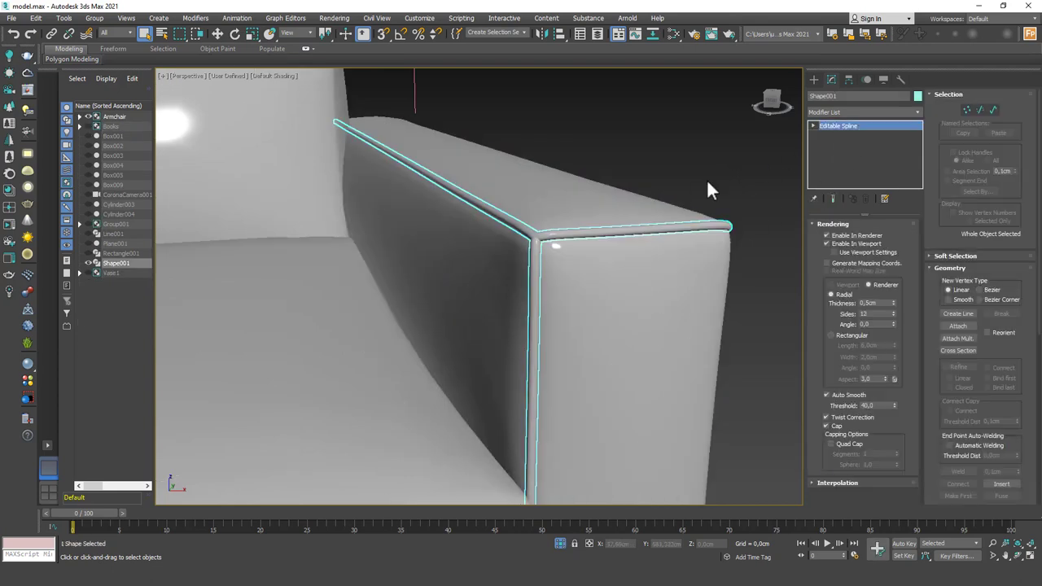
click(707, 190)
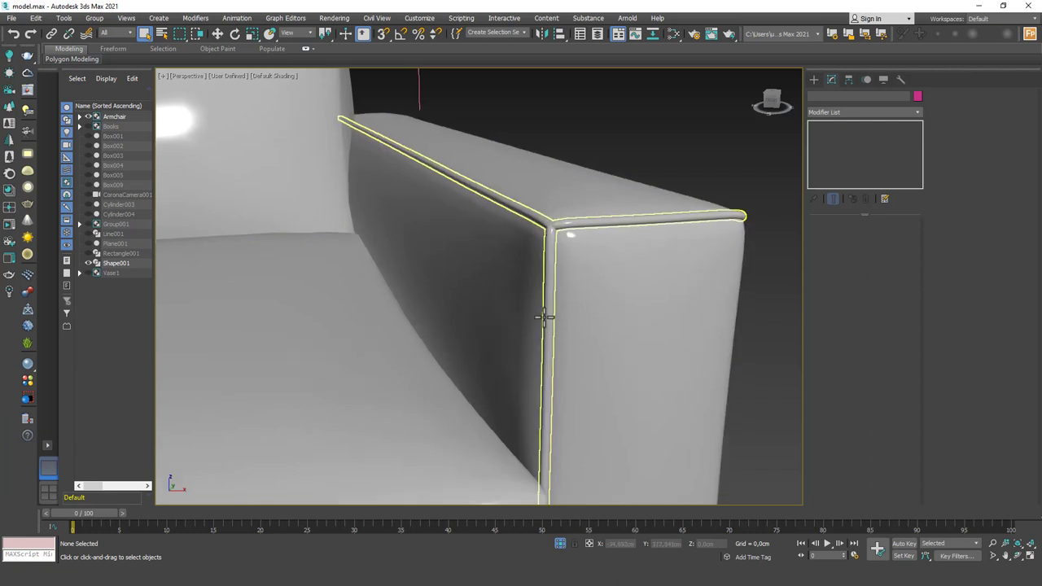
Make the Shape001 spline renderable so it shows radial thickness
scroll(509, 323, down, 4)
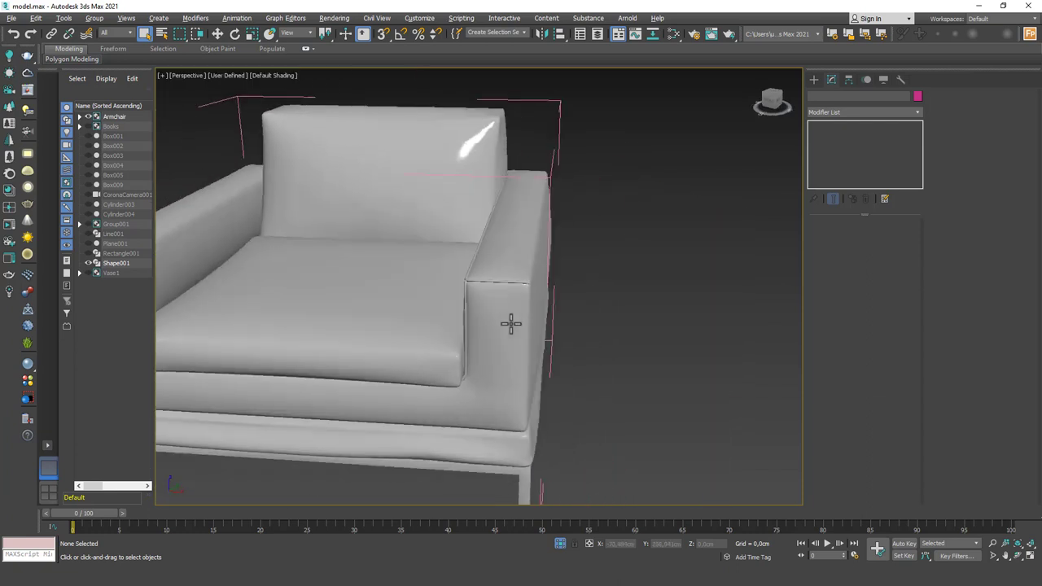
scroll(521, 318, down, 2)
scroll(521, 318, up, 3)
scroll(569, 298, up, 3)
click(616, 258)
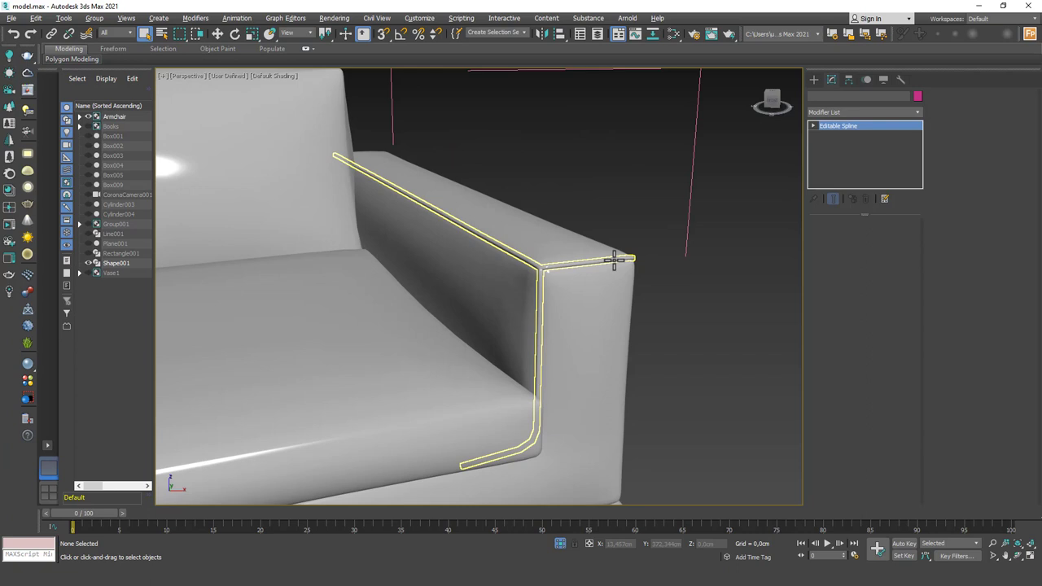
click(851, 236)
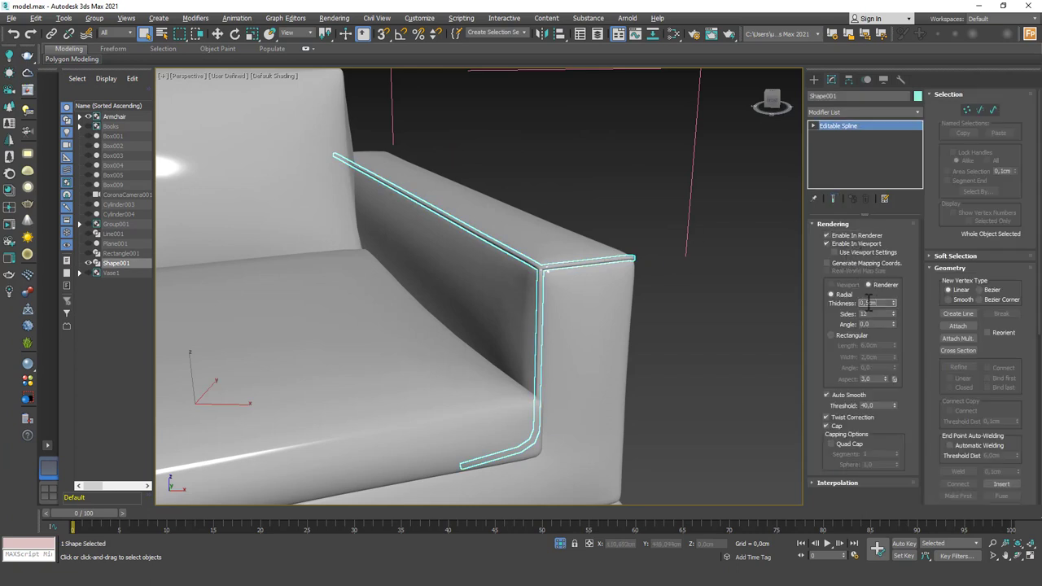
click(692, 274)
Select the existing armrest spline, then clear the selection
scroll(536, 346, down, 5)
scroll(536, 346, down, 2)
scroll(536, 346, down, 1)
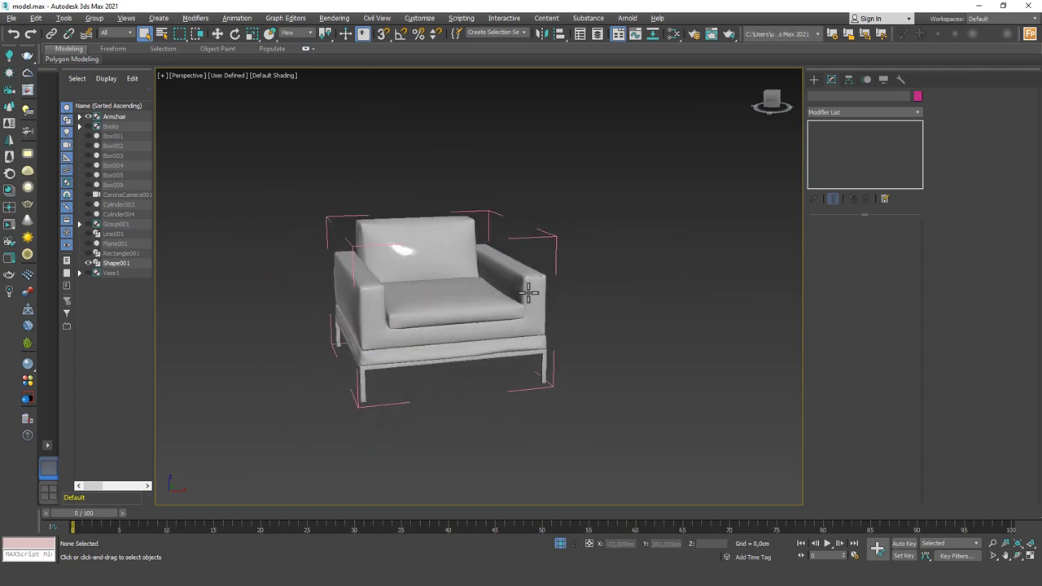
scroll(521, 249, up, 8)
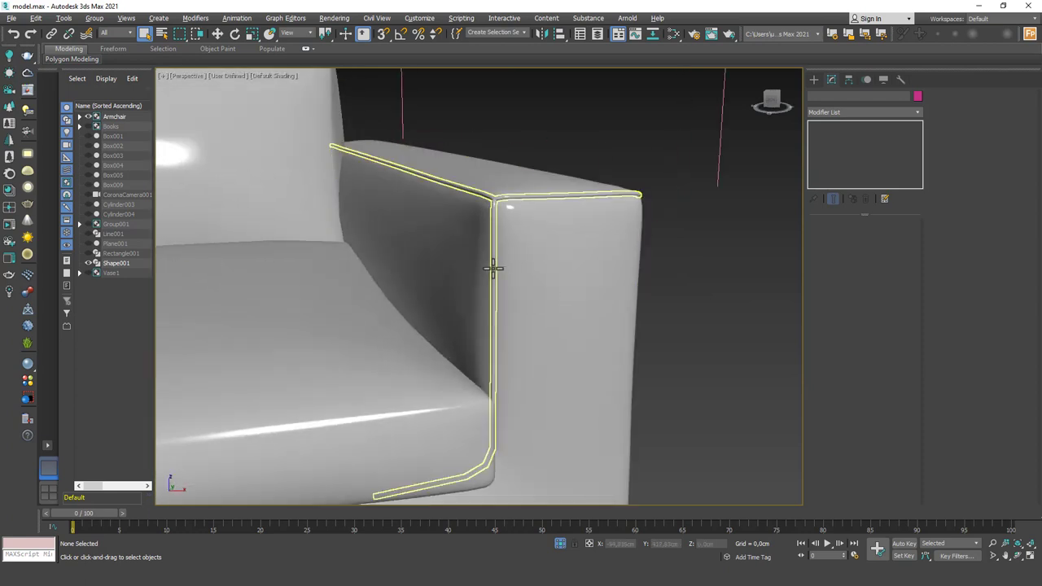
click(495, 268)
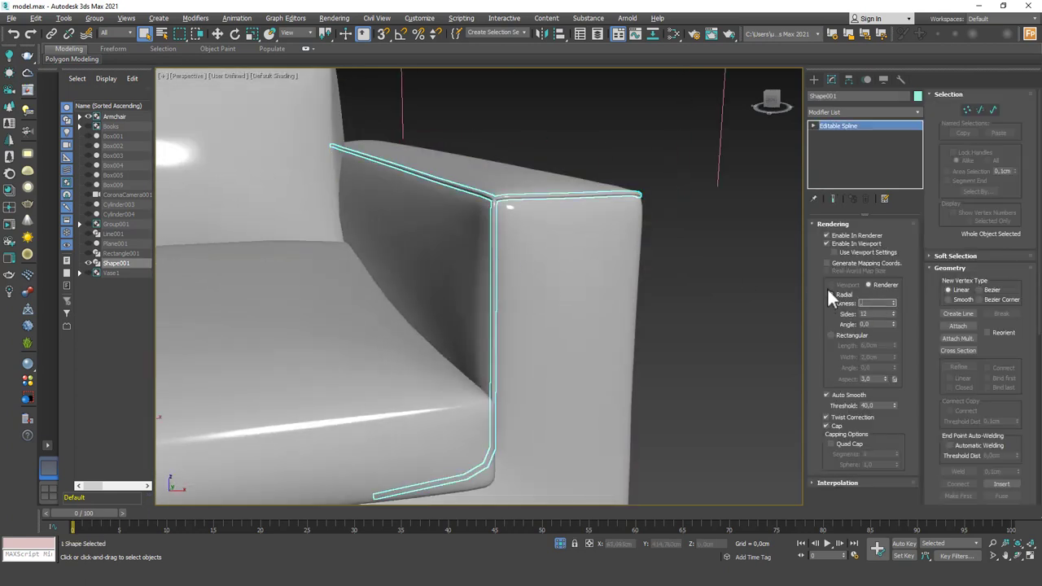
click(673, 278)
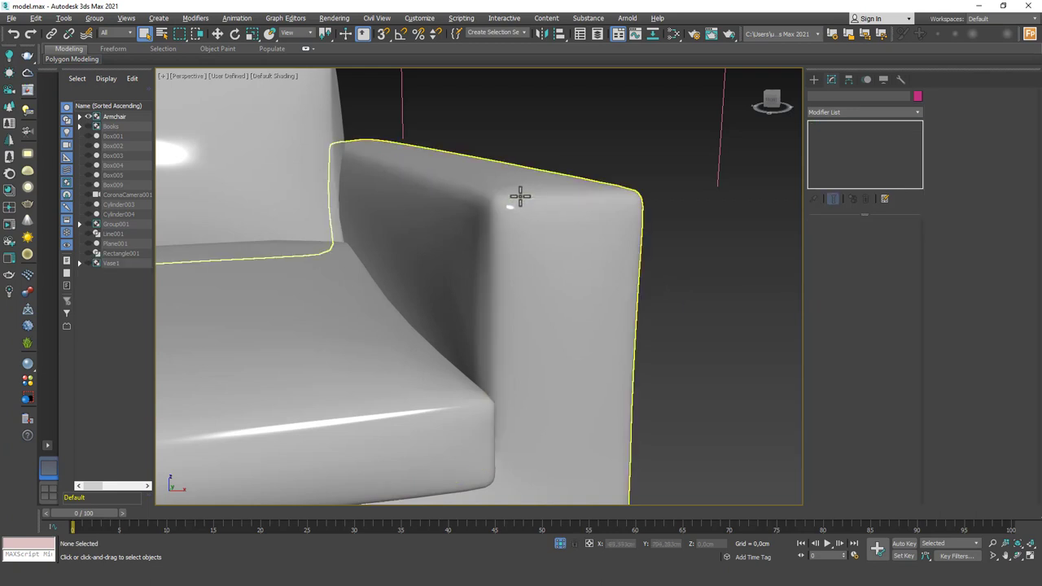
Put ArmchairBody at Edge level with Edged Faces, undoing an oversized grown selection
click(514, 207)
middle_drag(507, 300, 621, 291)
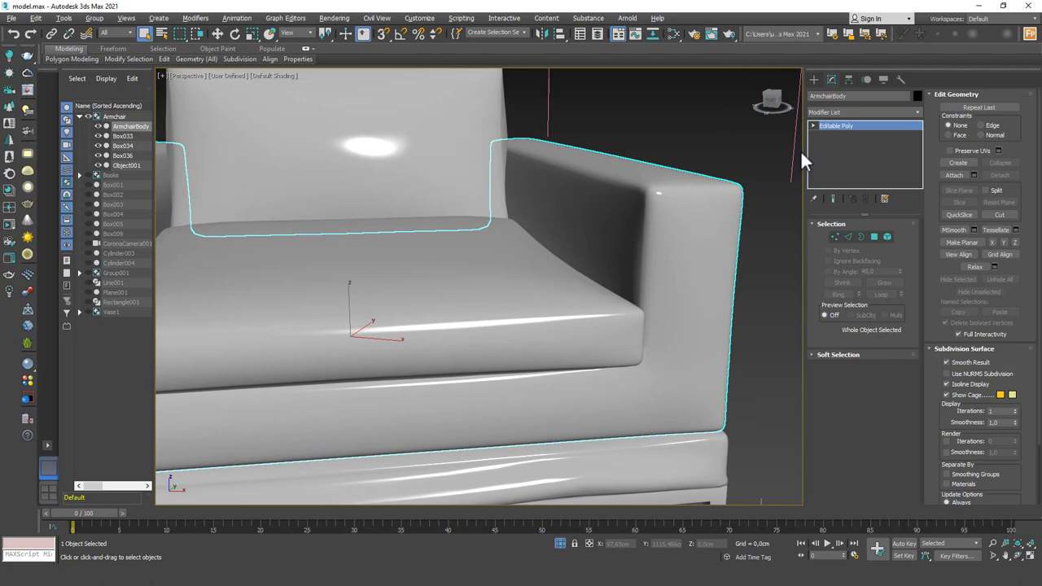
key(2)
scroll(662, 233, up, 5)
middle_drag(624, 175, 574, 180)
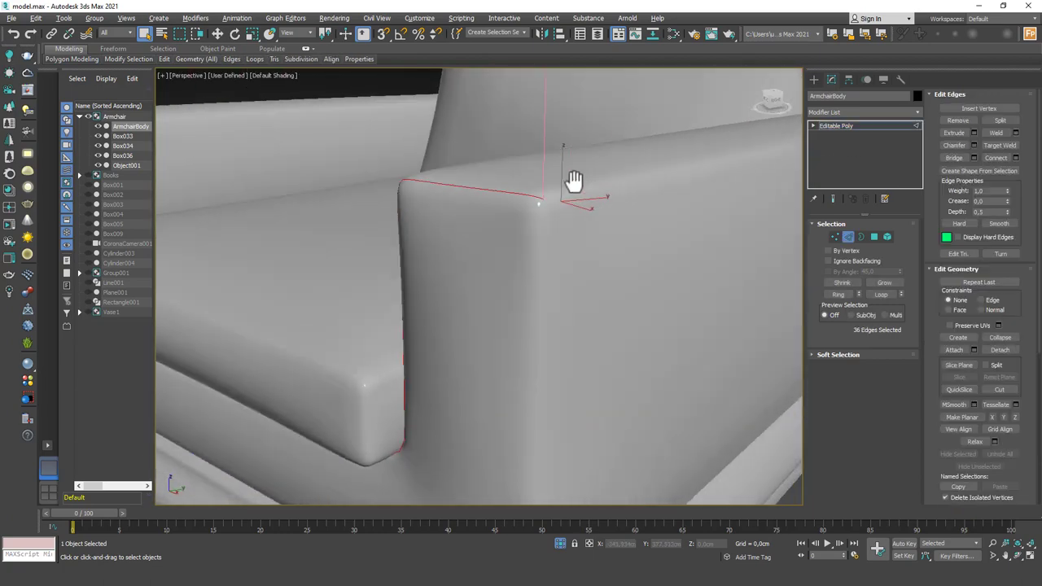
key(F4)
scroll(546, 202, up, 5)
scroll(553, 203, down, 5)
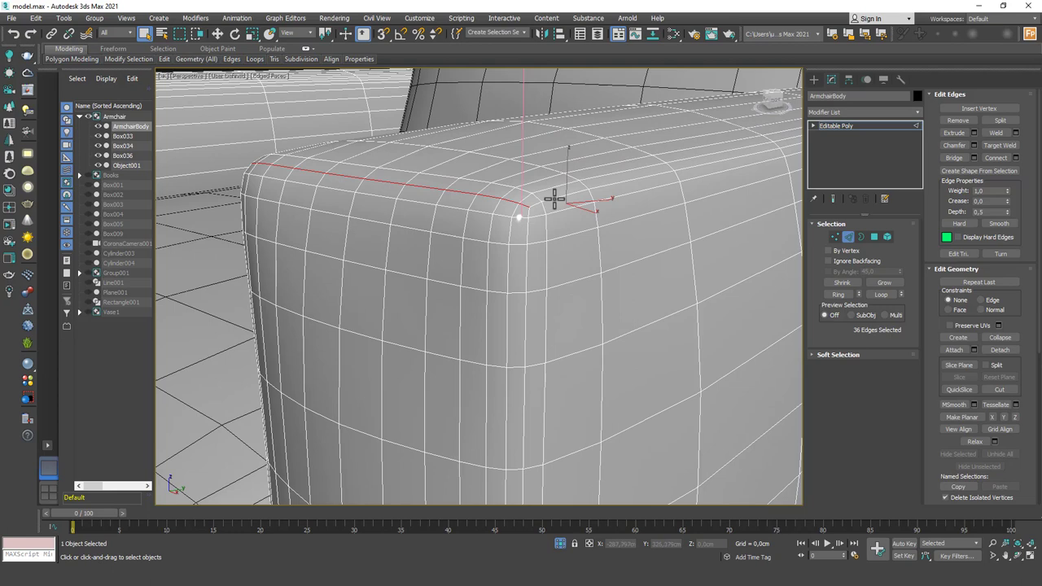
key(alt+l)
key(ctrl+z)
Select the armrest's back top edge loop and vertical corner loop
alt+middle_drag(554, 198, 488, 230)
ctrl+double_click(490, 213)
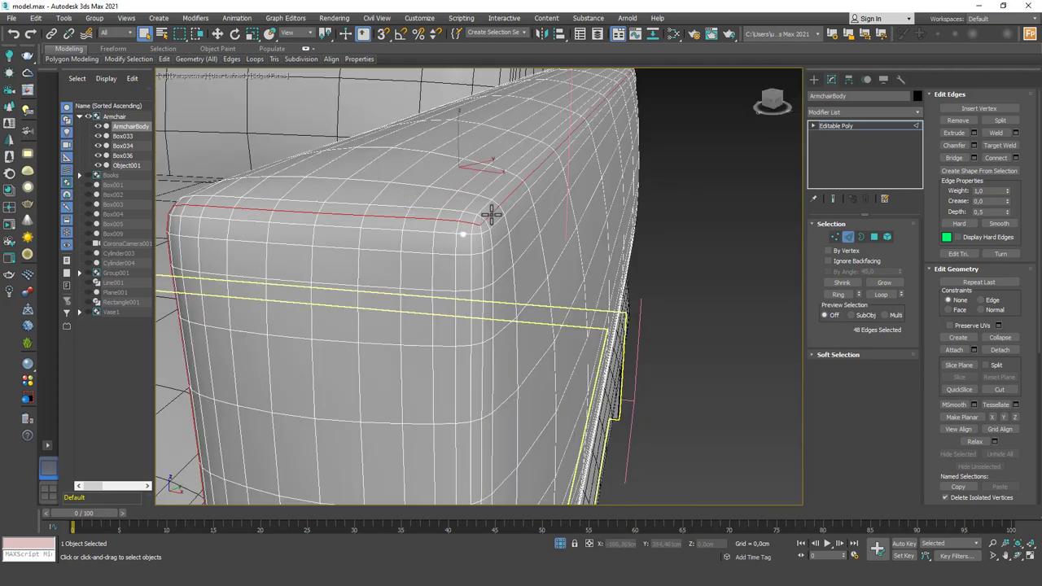
ctrl+double_click(486, 265)
scroll(481, 267, down, 4)
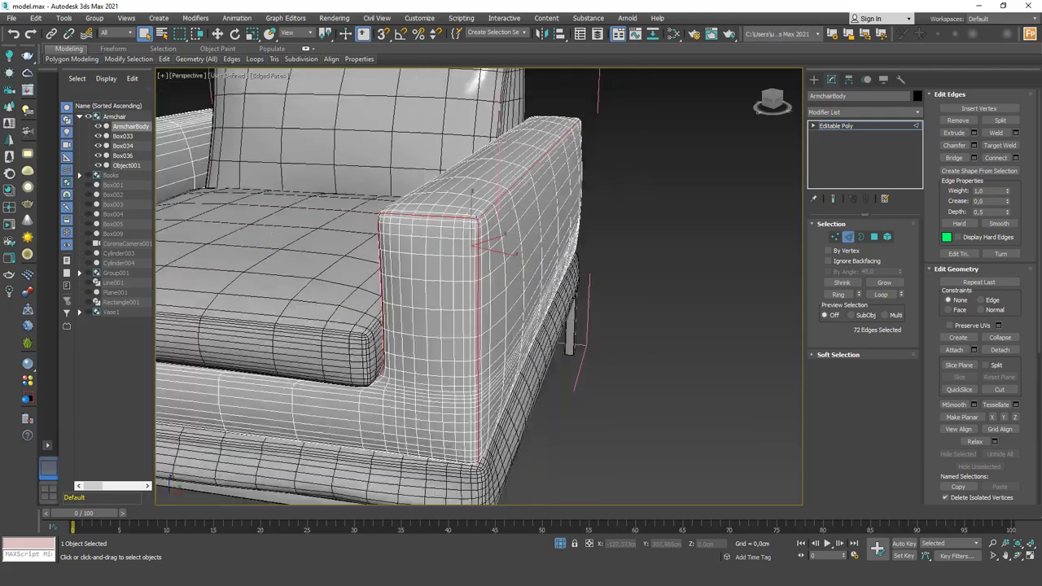
mouse_move(481, 269)
alt+middle_down()
mouse_move(477, 299)
mouse_move(561, 307)
mouse_move(465, 322)
mouse_move(414, 315)
mouse_move(413, 290)
alt+middle_up()
scroll(500, 302, up, 3)
scroll(465, 322, down, 3)
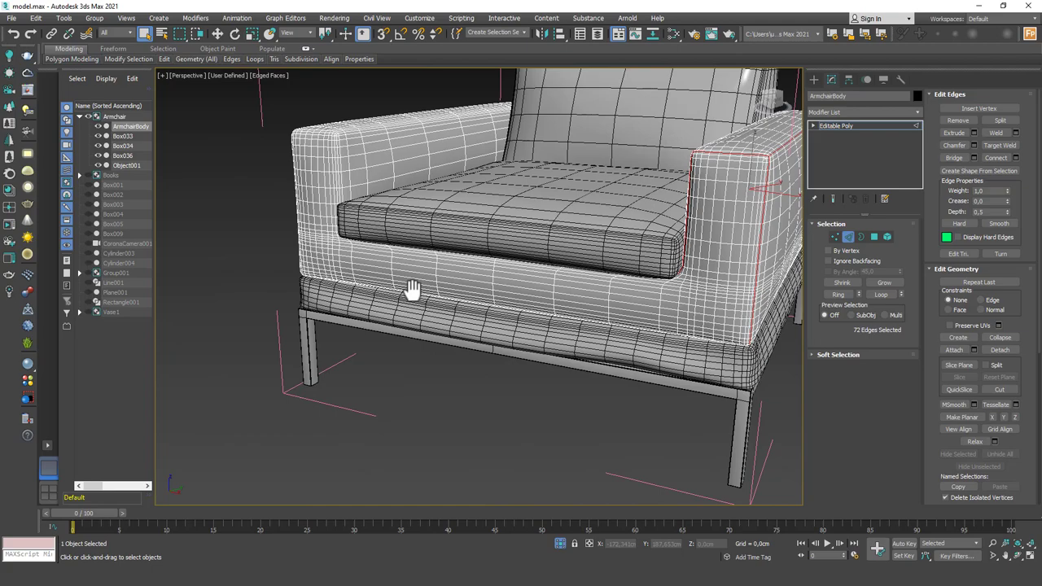
scroll(398, 282, up, 4)
scroll(399, 280, up, 2)
Add the remaining vertical and top edge loops around both armrests
mouse_move(461, 226)
middle_down()
mouse_move(464, 239)
mouse_move(457, 226)
mouse_move(426, 233)
mouse_move(442, 228)
mouse_move(450, 251)
mouse_move(426, 286)
mouse_move(529, 255)
mouse_move(449, 315)
middle_up()
ctrl+double_click(456, 240)
ctrl+double_click(446, 201)
ctrl+double_click(471, 259)
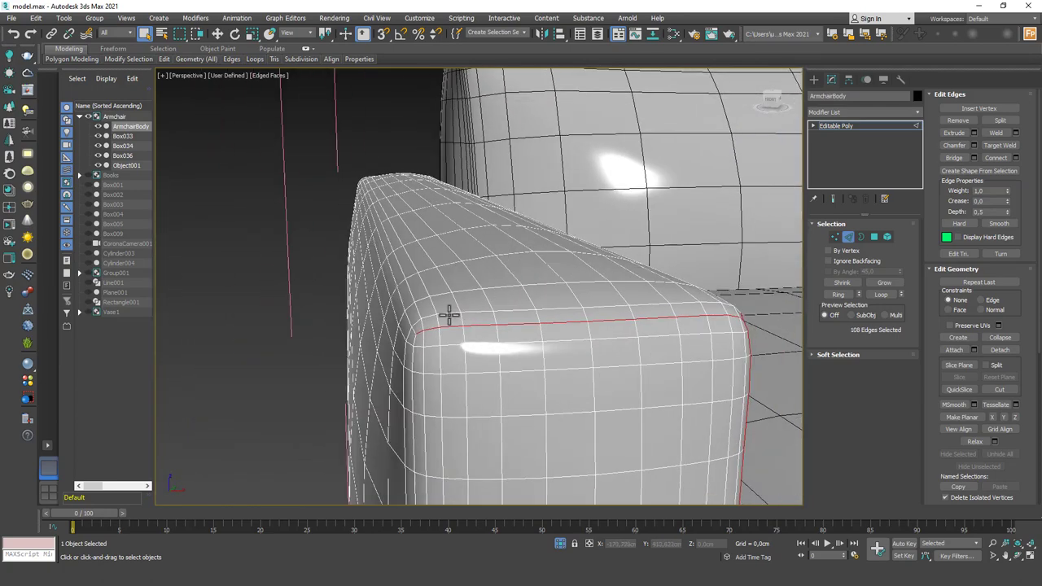
ctrl+double_click(414, 352)
scroll(465, 303, down, 5)
mouse_move(464, 302)
alt+middle_down()
mouse_move(495, 302)
mouse_move(471, 298)
mouse_move(483, 326)
alt+middle_up()
scroll(484, 325, up, 4)
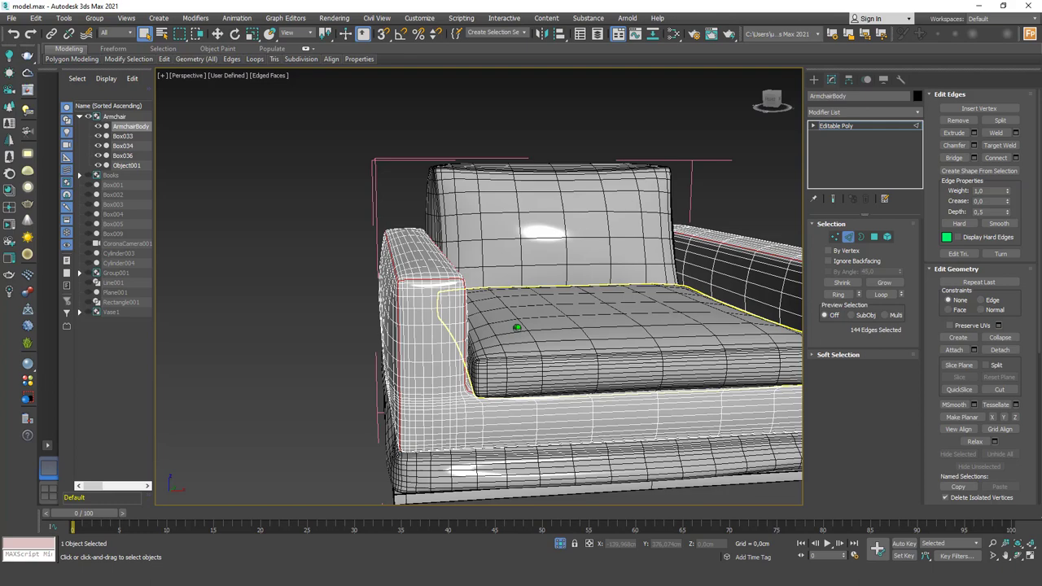
scroll(517, 327, up, 3)
scroll(517, 327, down, 4)
scroll(526, 302, down, 1)
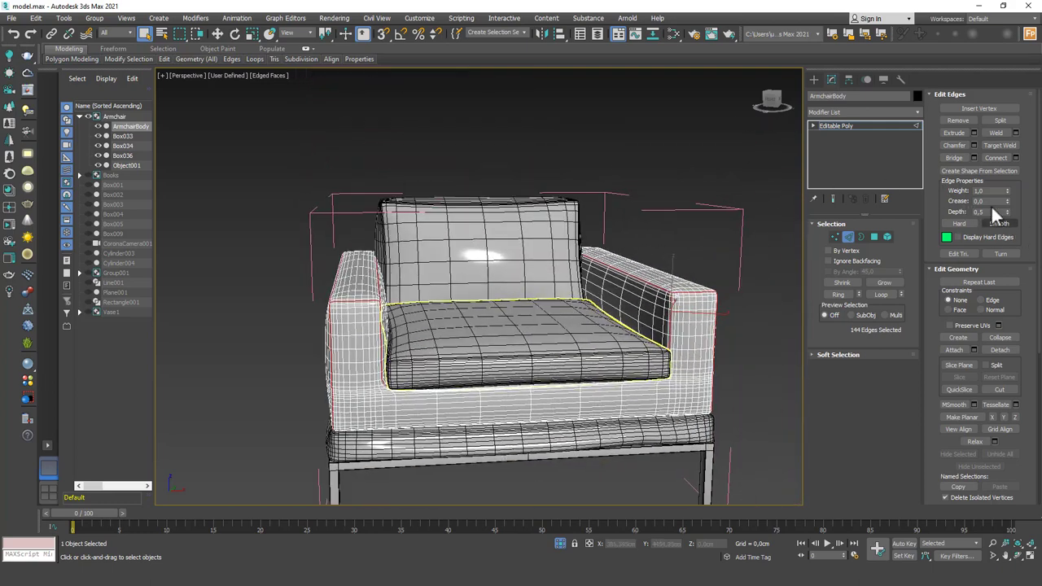
Create a linear Shape001 from the 144 selected armrest edges
click(1015, 177)
click(535, 294)
click(493, 328)
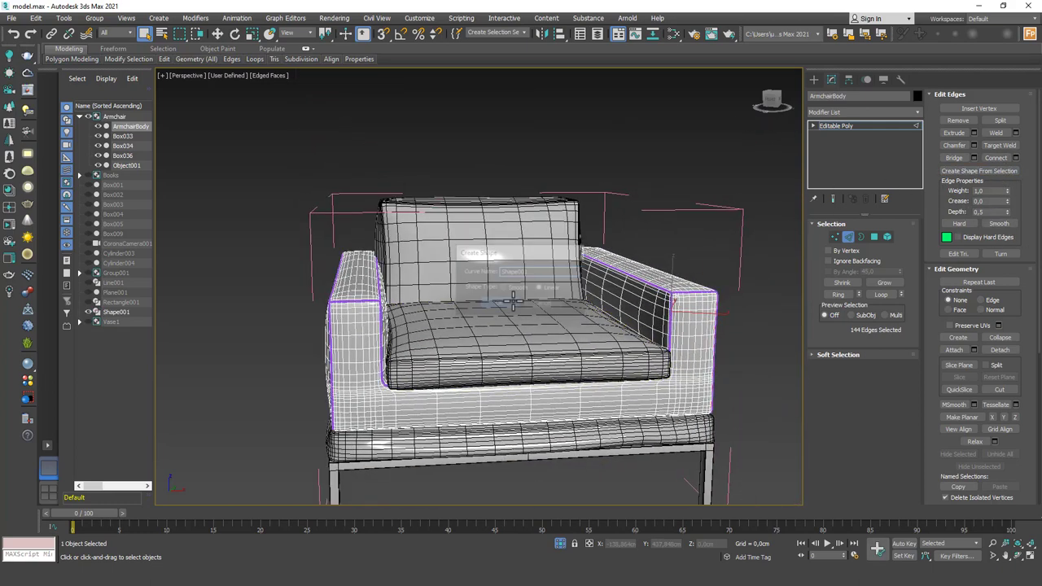
middle_drag(594, 278, 570, 280)
key(F4)
Clear the edge selection and select the seat cushion
click(741, 252)
scroll(619, 314, down, 2)
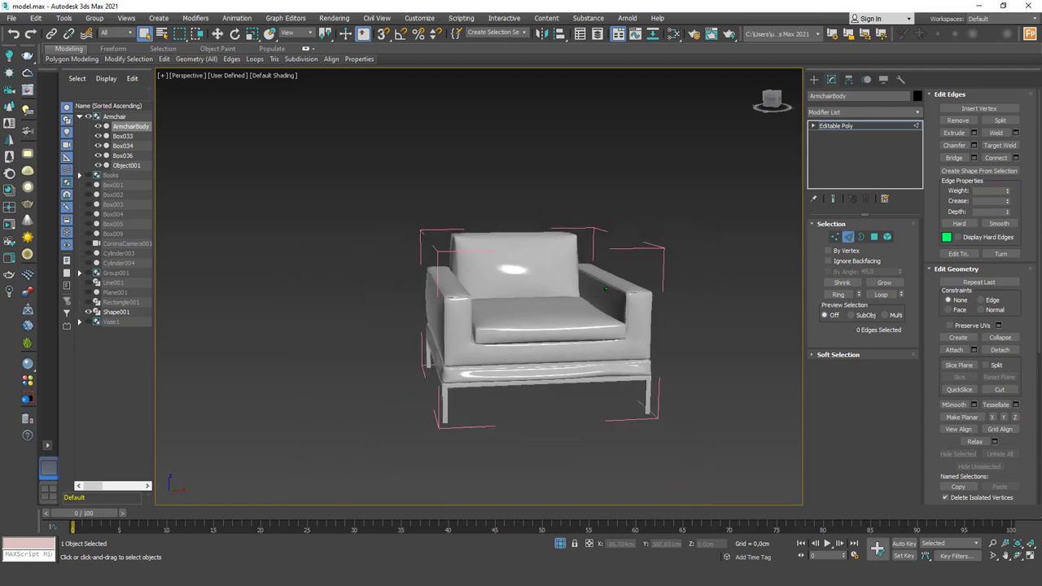
scroll(619, 313, down, 1)
alt+middle_drag(521, 325, 569, 326)
scroll(526, 333, up, 3)
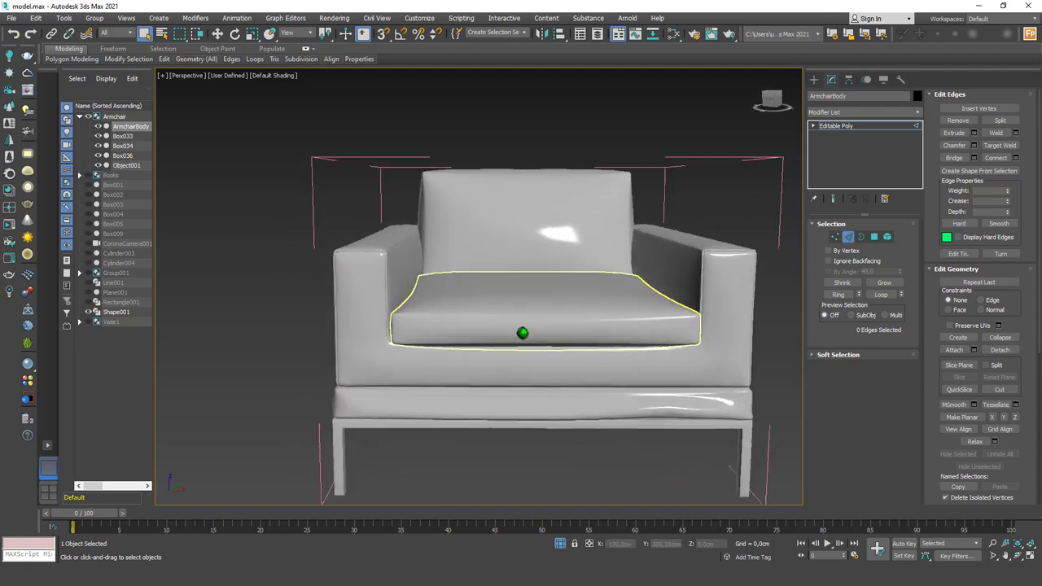
click(586, 325)
Add an Edit Poly modifier above the cushion's FFD 3x3x3
scroll(586, 319, up, 3)
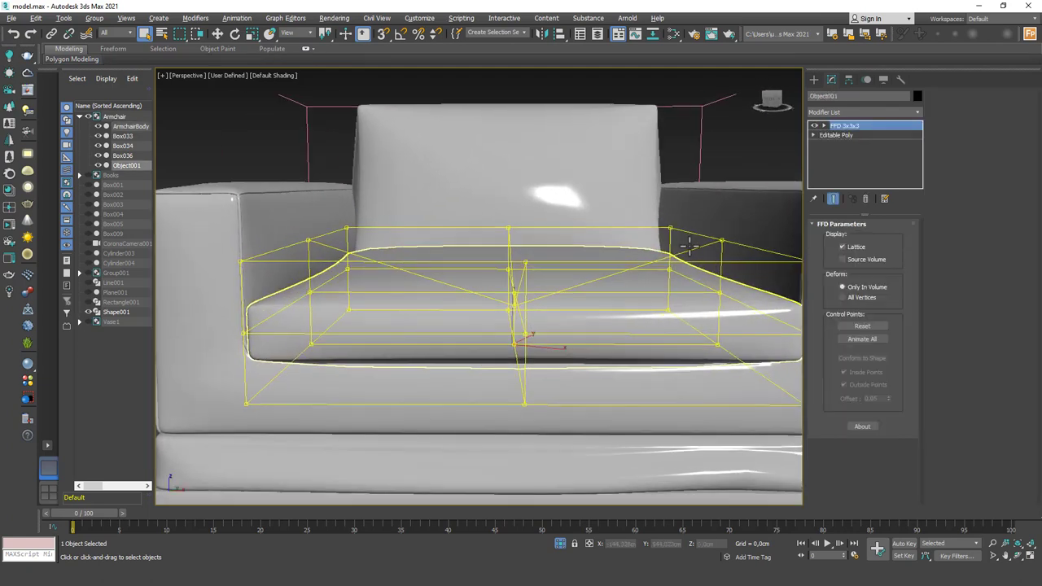
click(888, 135)
key(F4)
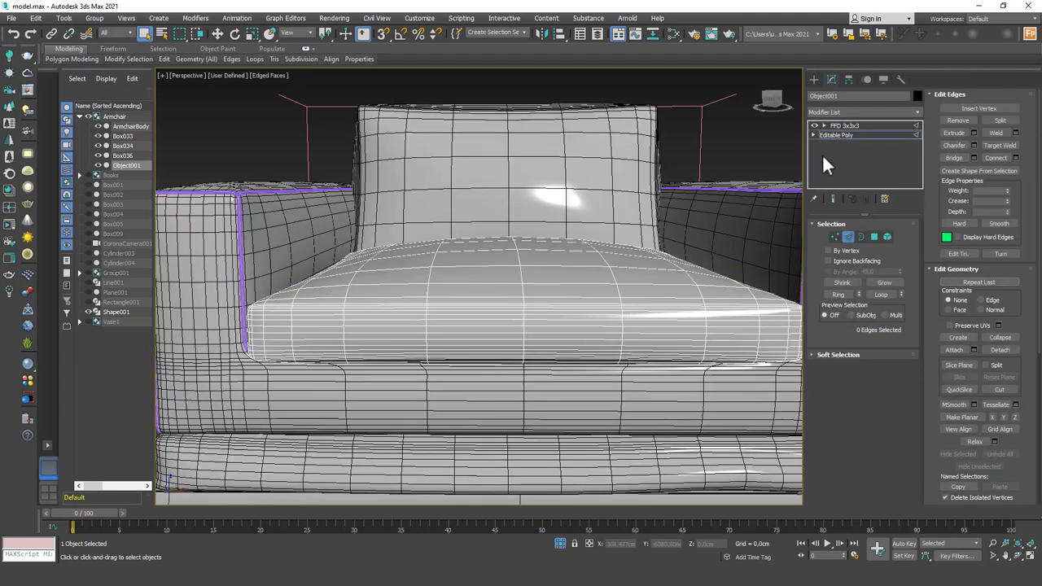
click(844, 126)
click(854, 112)
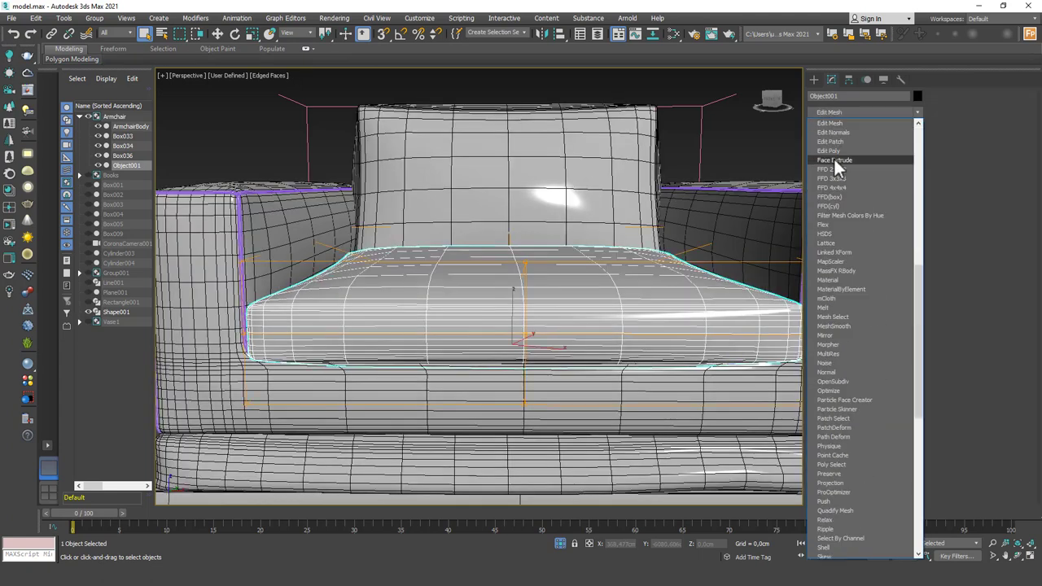
click(835, 149)
Select two edge loops running around the seat cushion's edges
key(2)
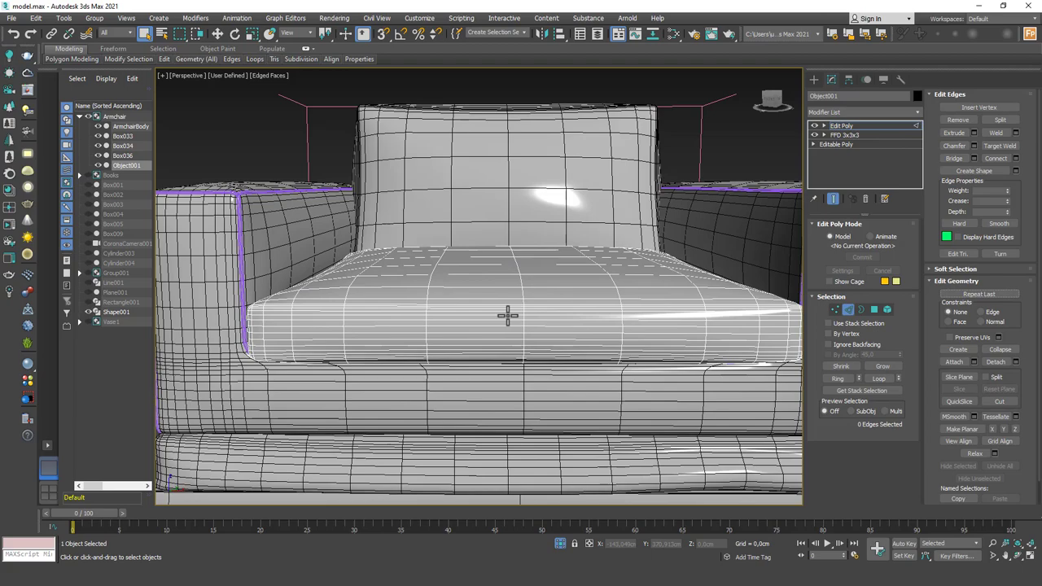
scroll(507, 316, up, 3)
mouse_move(453, 298)
alt+middle_down()
mouse_move(507, 296)
mouse_move(399, 400)
alt+middle_up()
scroll(423, 368, up, 3)
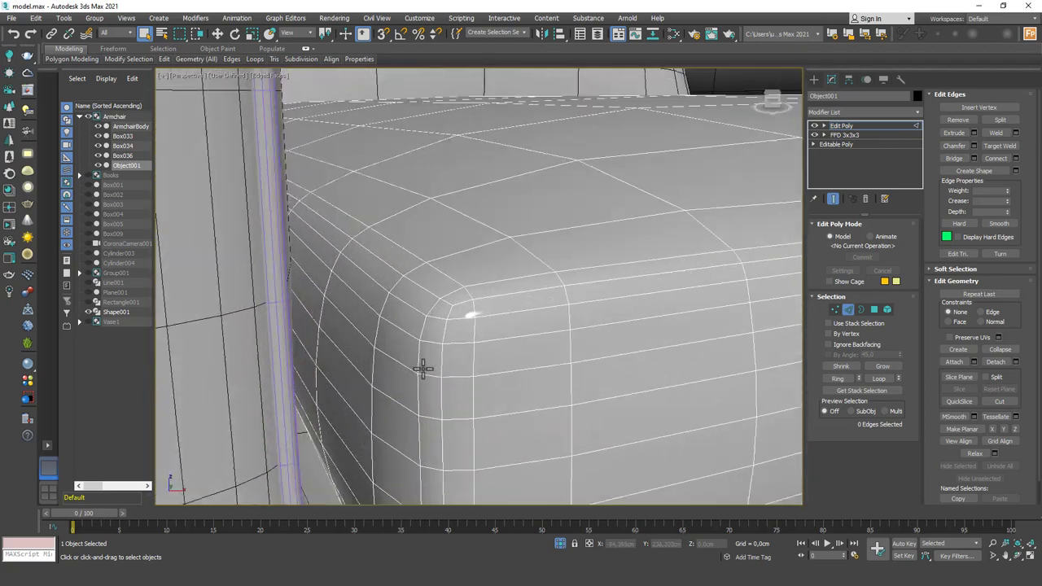
double_click(489, 314)
scroll(489, 314, down, 5)
scroll(500, 349, up, 2)
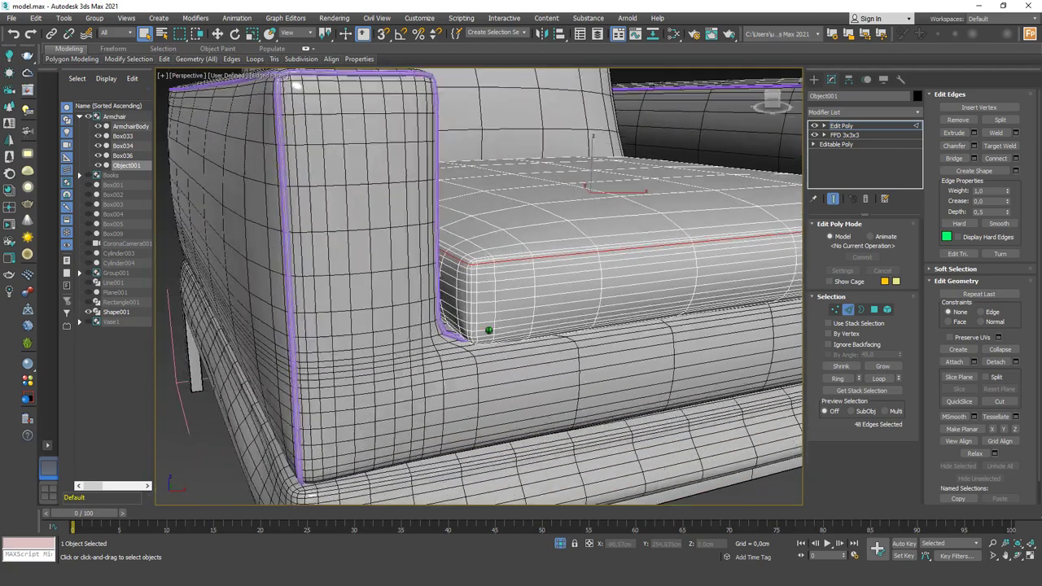
scroll(489, 330, up, 4)
ctrl+double_click(463, 372)
scroll(464, 382, down, 5)
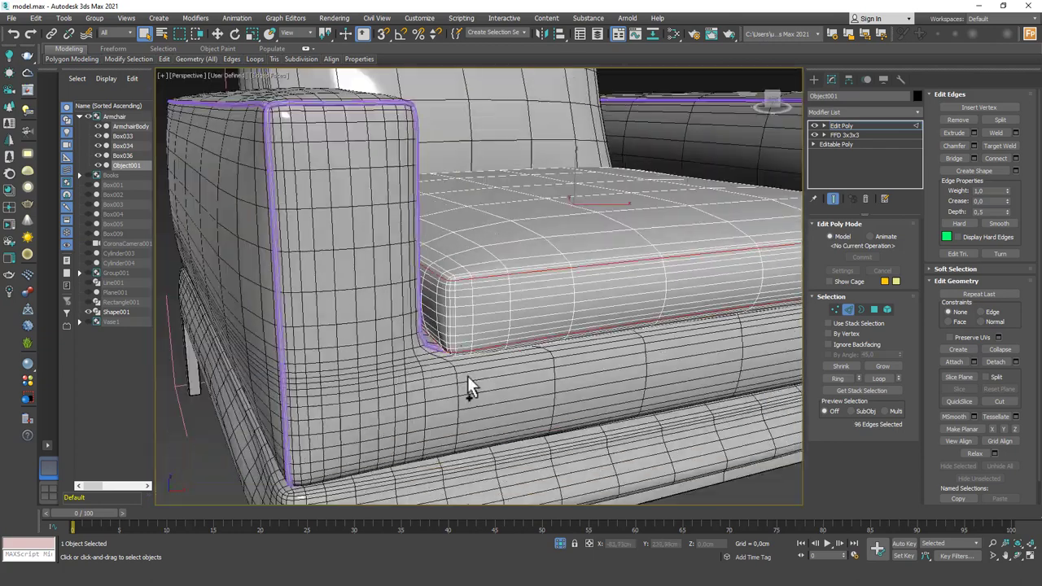
Create Shape002 from the 96 cushion edges and clear the selection
click(1016, 171)
click(514, 305)
scroll(513, 342, down, 5)
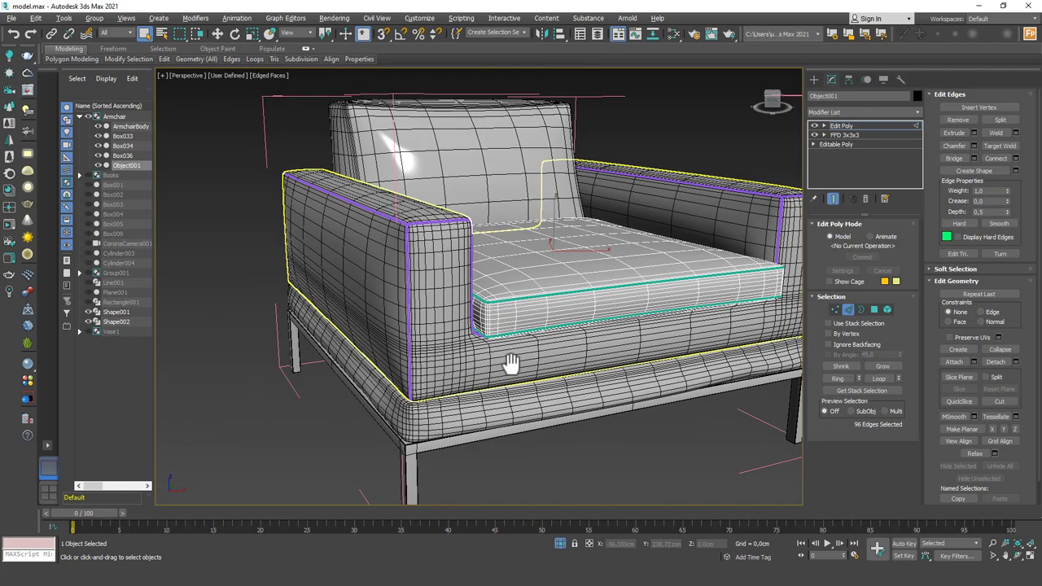
key(F4)
click(564, 446)
Leave the cushion's edge editing and put ArmchairBody at Edge level with Edged Faces
mouse_move(607, 338)
alt+middle_down()
mouse_move(505, 326)
mouse_move(561, 350)
mouse_move(602, 326)
mouse_move(600, 345)
alt+middle_up()
scroll(440, 326, up, 5)
scroll(439, 311, up, 2)
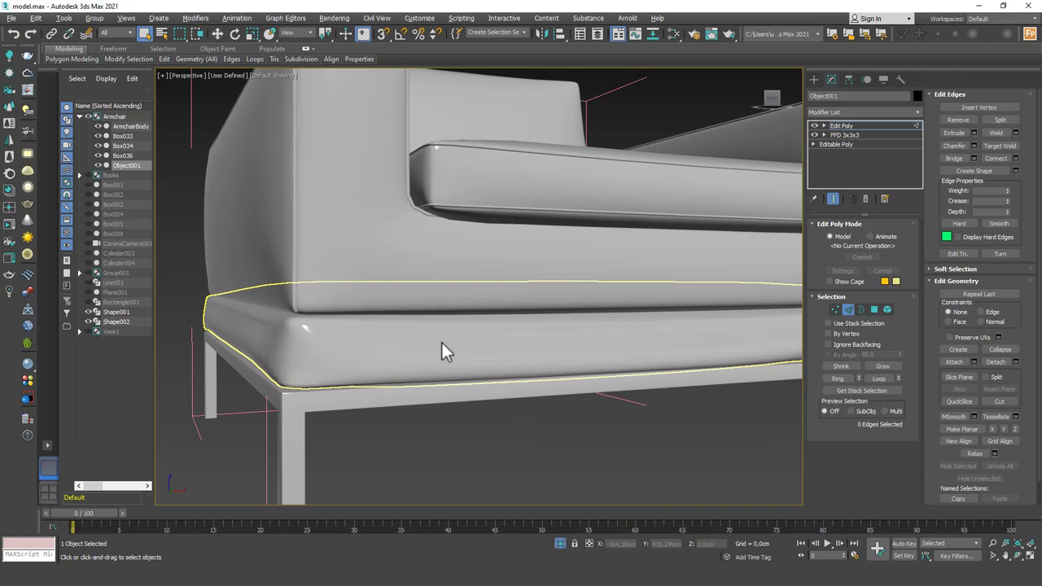
click(890, 125)
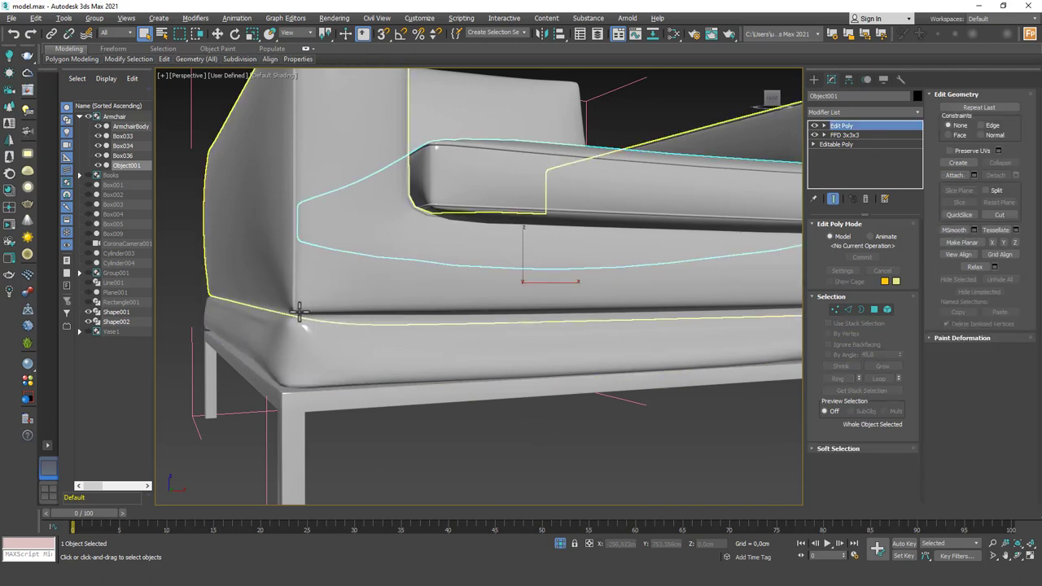
click(760, 195)
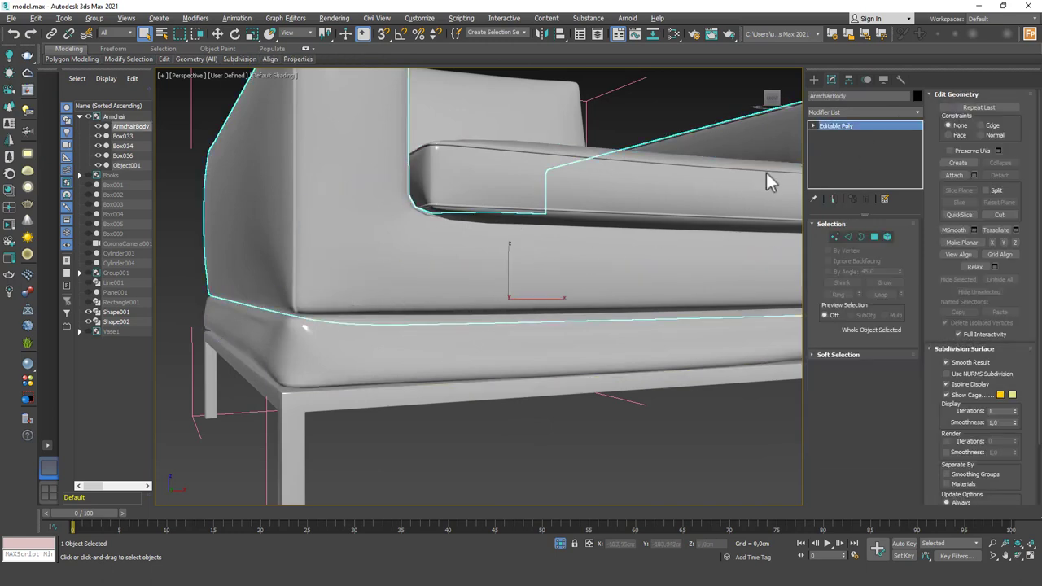
key(2)
key(F4)
Select the 28-edge seam loop below the seat and make Shape003 from it
scroll(361, 286, up, 5)
mouse_move(361, 285)
alt+middle_down()
mouse_move(605, 225)
mouse_move(357, 282)
mouse_move(350, 269)
alt+middle_up()
double_click(329, 259)
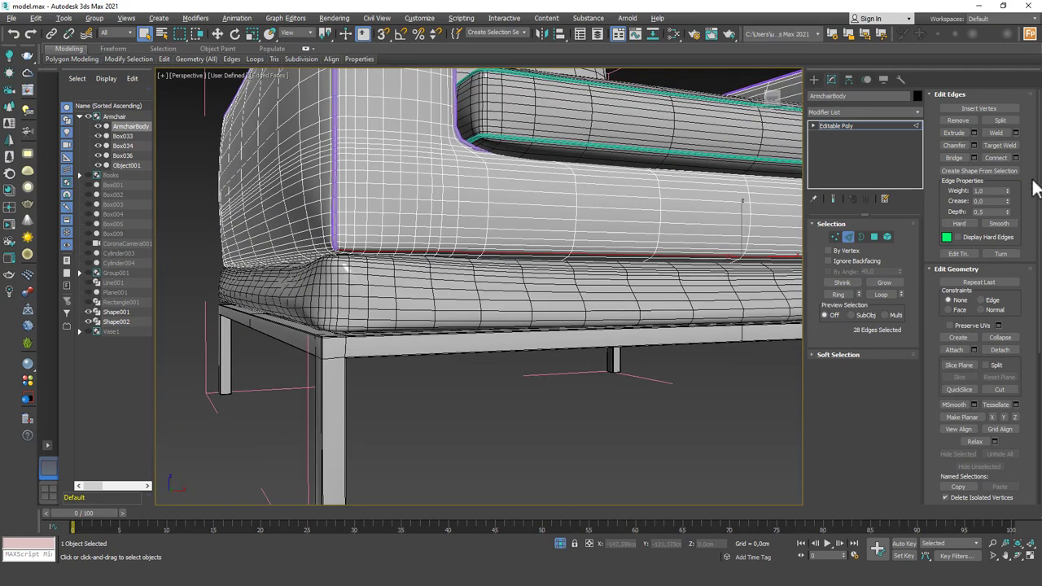
click(1013, 171)
click(500, 303)
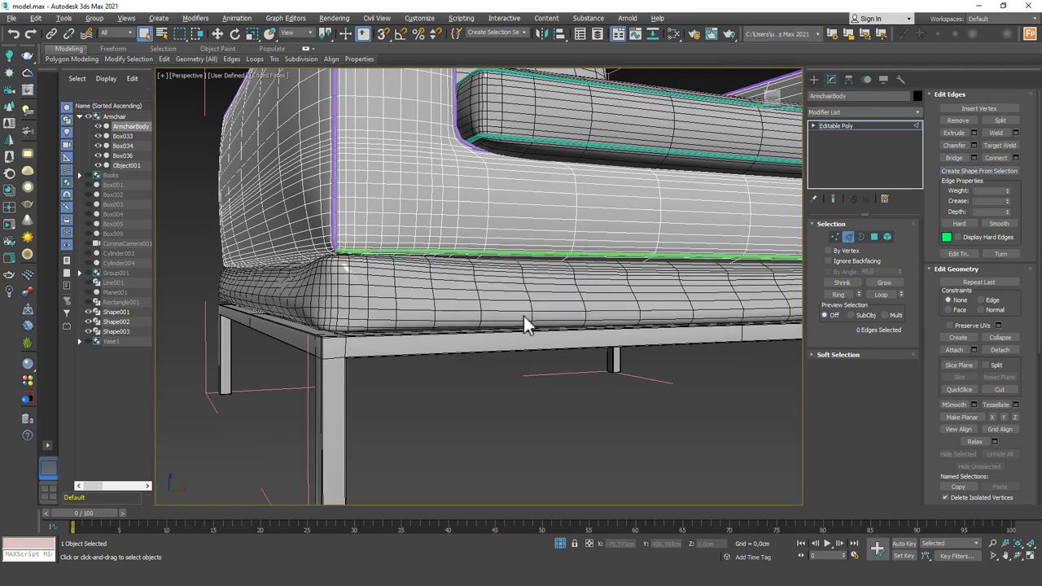
Convert the seat cushion Box034 to an Editable Poly
click(526, 297)
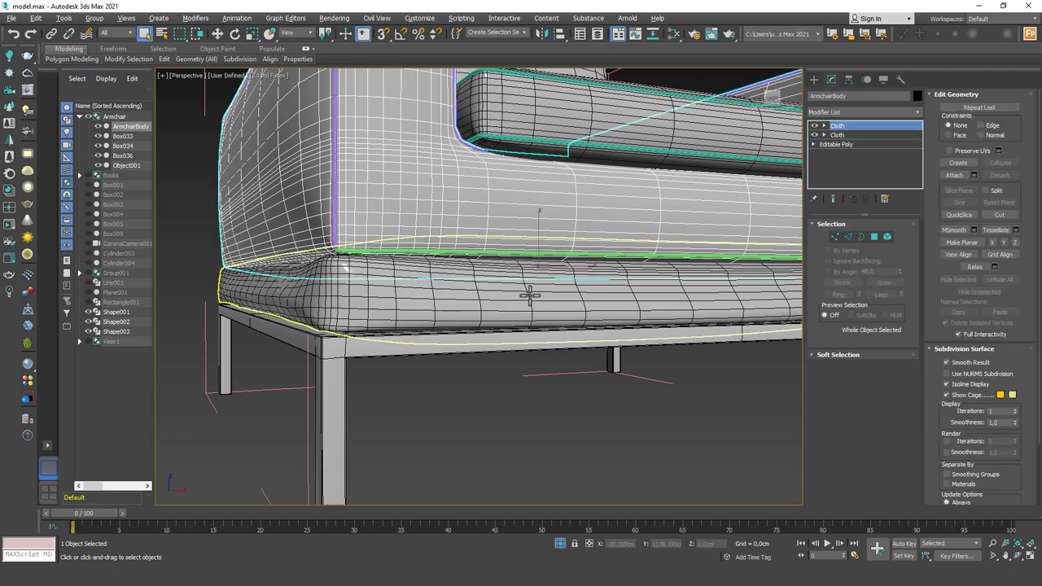
click(856, 143)
click(850, 125)
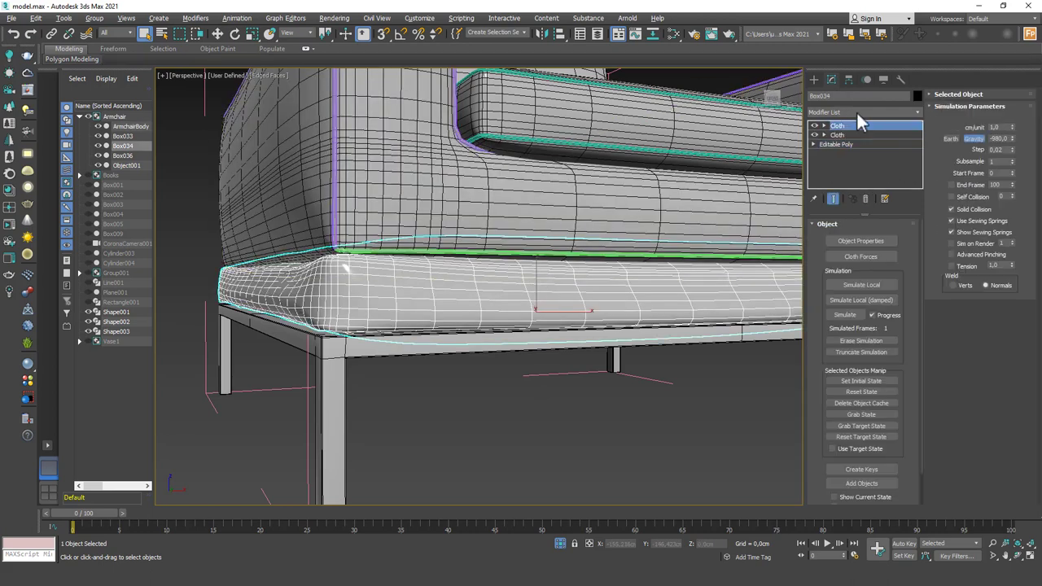
click(843, 143)
right_click(528, 269)
click(661, 378)
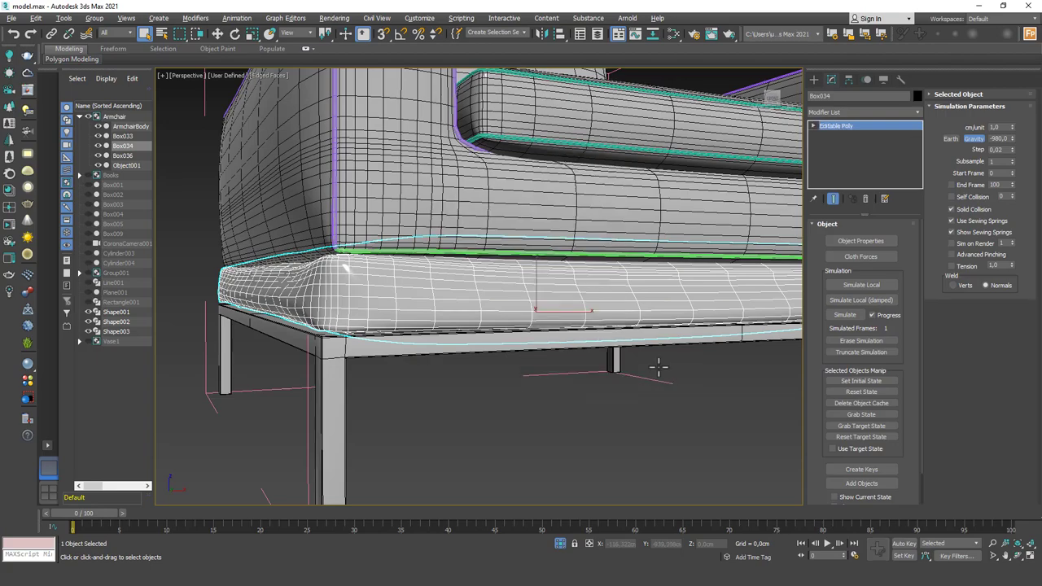
Select the cushion's two edge loops and create linear shape Shape004 from them
key(2)
alt+middle_drag(589, 289, 347, 263)
scroll(347, 263, up, 3)
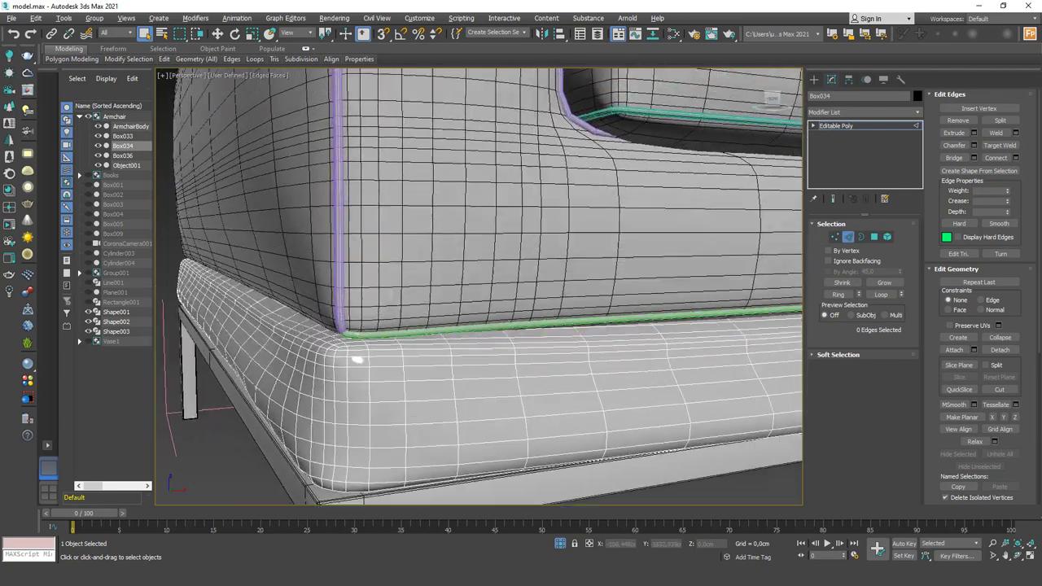
double_click(346, 387)
mouse_move(345, 383)
alt+middle_down()
mouse_move(383, 324)
mouse_move(391, 282)
mouse_move(377, 272)
mouse_move(348, 168)
alt+middle_up()
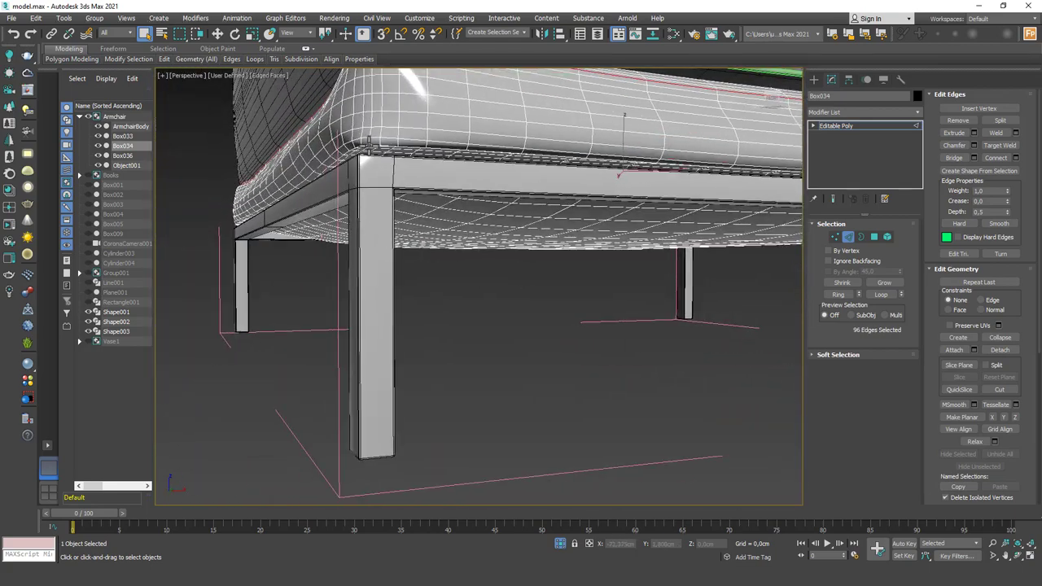
ctrl+double_click(355, 145)
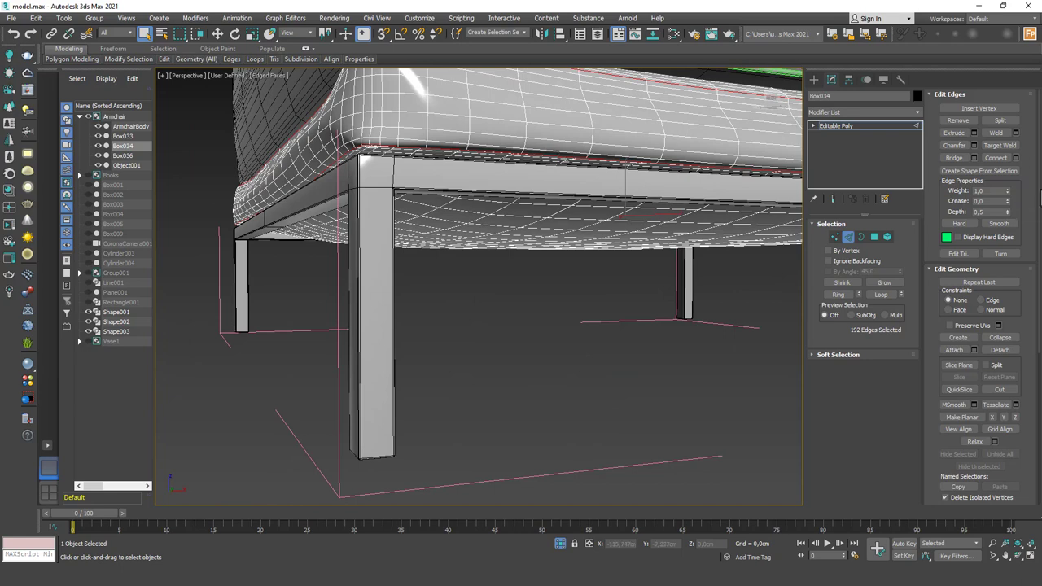
click(1008, 171)
click(501, 304)
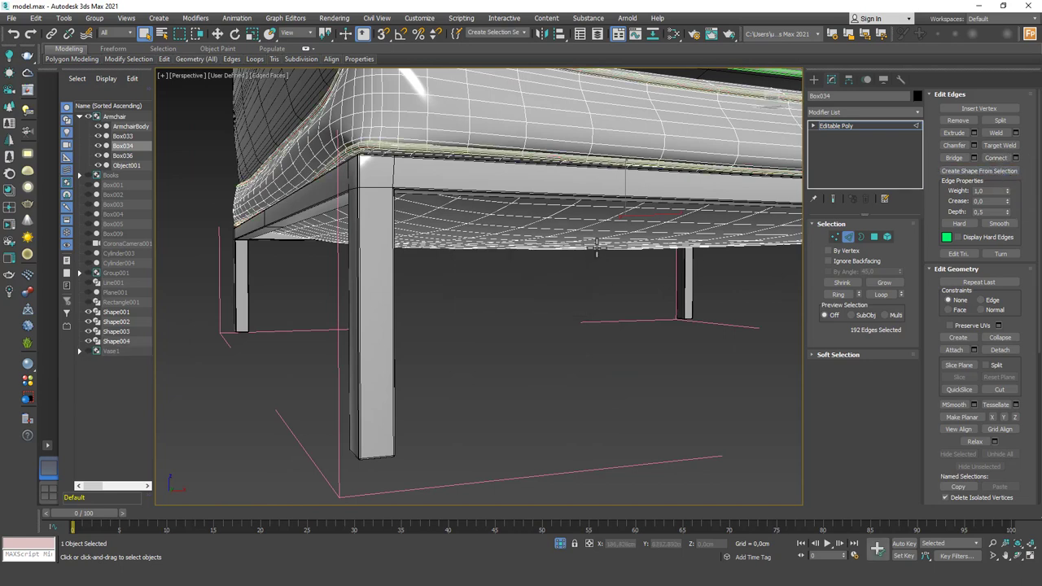
Turn off the edge overlay and orbit to a front view of the chair
scroll(558, 296, down, 3)
key(F4)
scroll(554, 256, down, 5)
mouse_move(602, 261)
alt+middle_down()
mouse_move(664, 259)
mouse_move(806, 149)
alt+middle_up()
Select the back cushion Box036 and zoom in to frame it
click(592, 302)
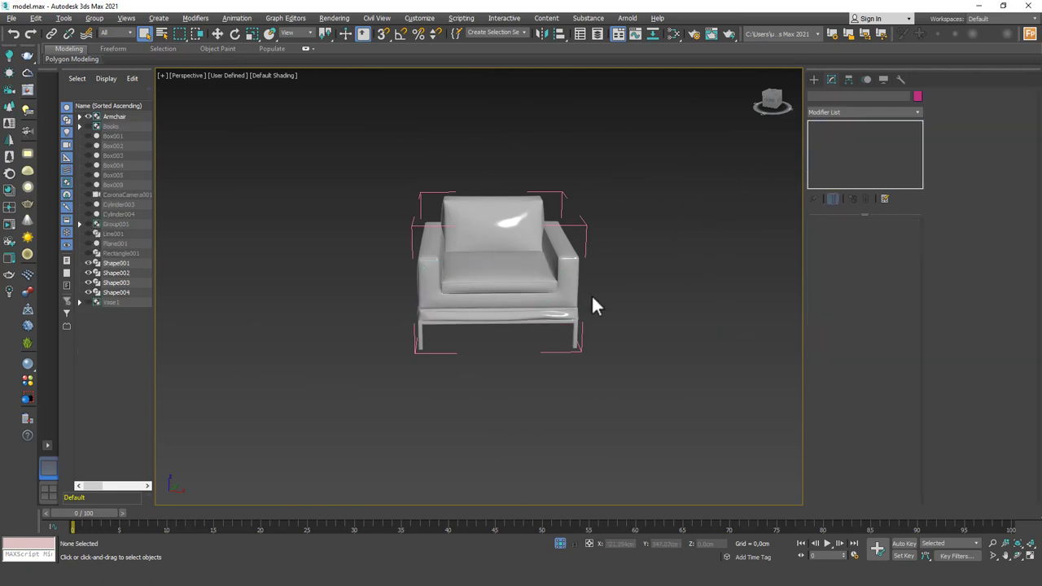
mouse_move(593, 302)
alt+middle_down()
mouse_move(559, 262)
mouse_move(598, 281)
alt+middle_up()
key(F4)
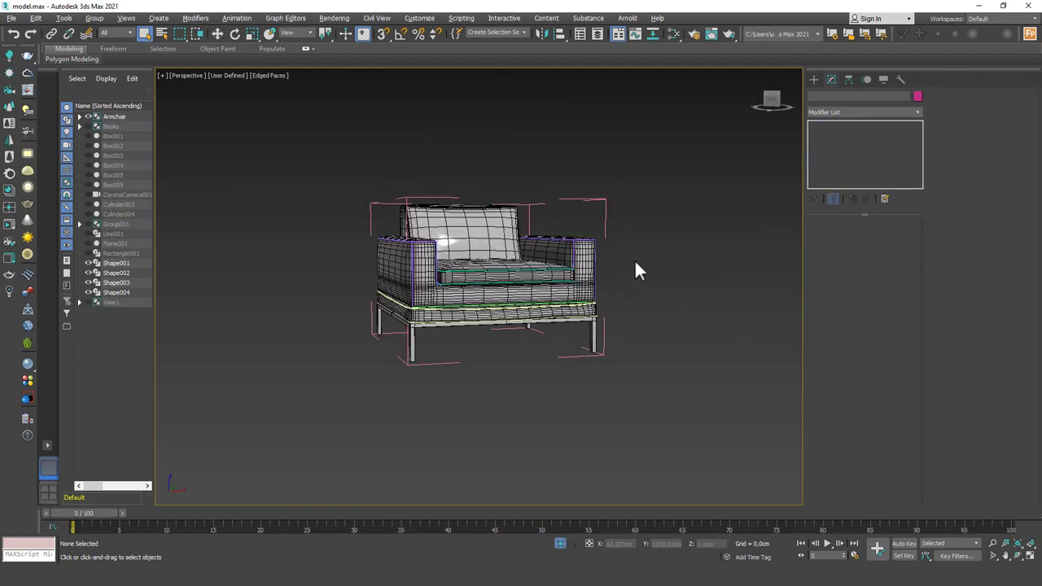
key(F4)
click(447, 226)
key(z)
alt+middle_drag(479, 250, 582, 227)
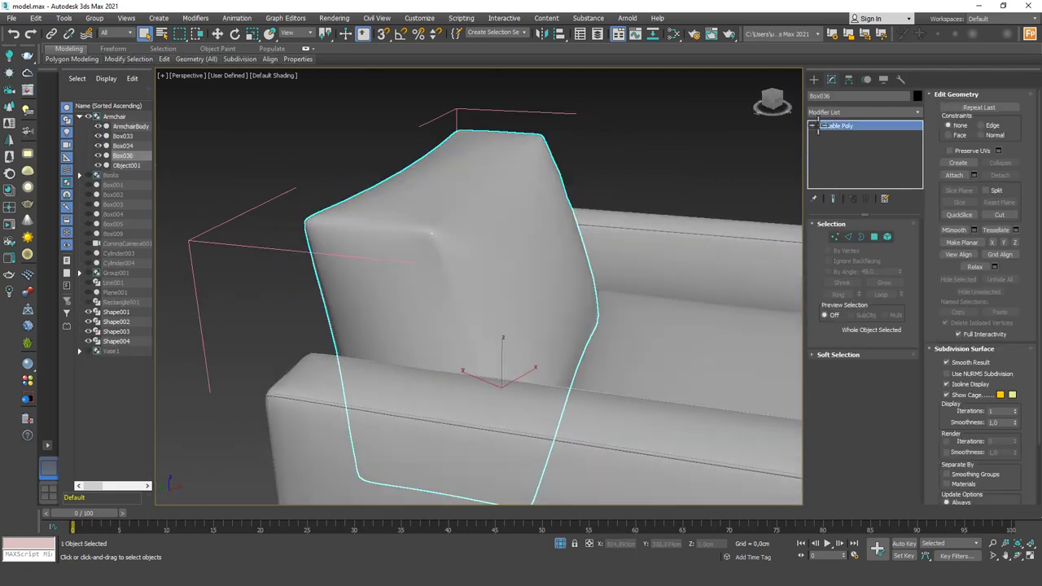
In Edge mode, select two edge loops around the back cushion
key(2)
key(F4)
scroll(447, 247, up, 4)
mouse_move(447, 246)
alt+middle_down()
mouse_move(420, 236)
mouse_move(418, 255)
mouse_move(560, 209)
alt+middle_up()
double_click(413, 231)
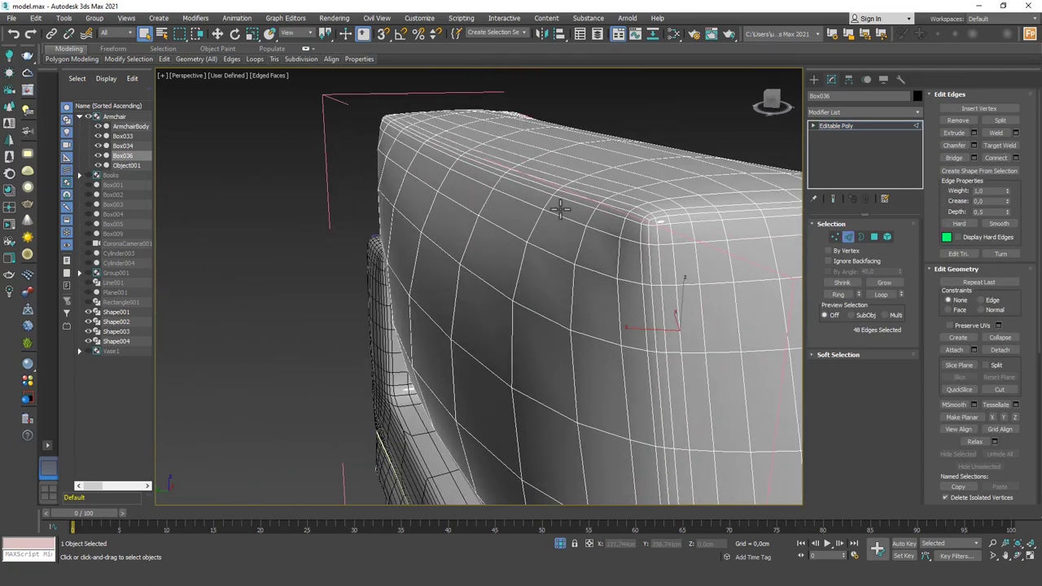
ctrl+double_click(656, 238)
scroll(635, 261, down, 5)
scroll(586, 298, down, 4)
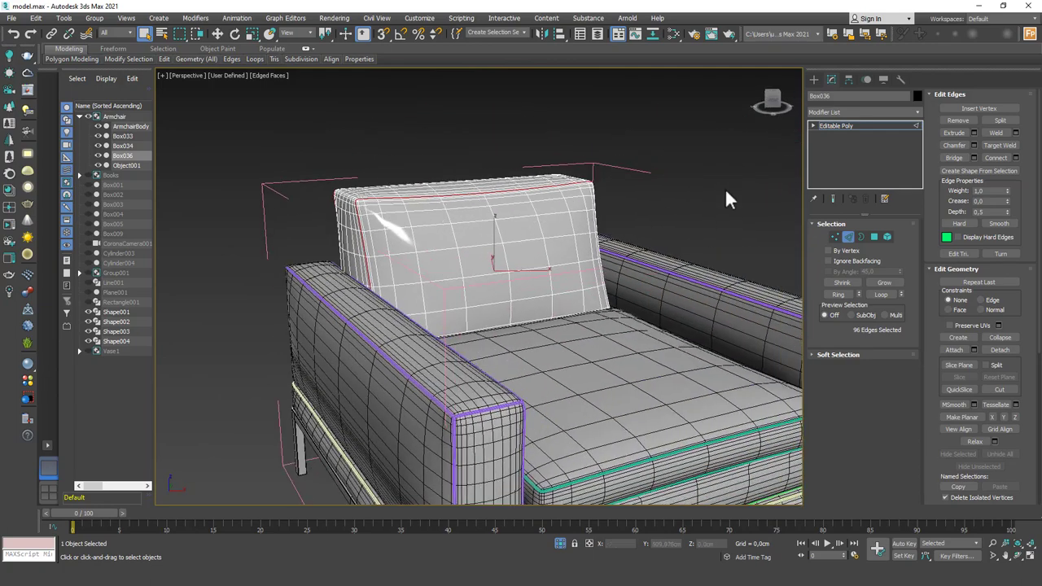
Create linear shape Shape005 from the selected edges, then deselect everything
click(1009, 171)
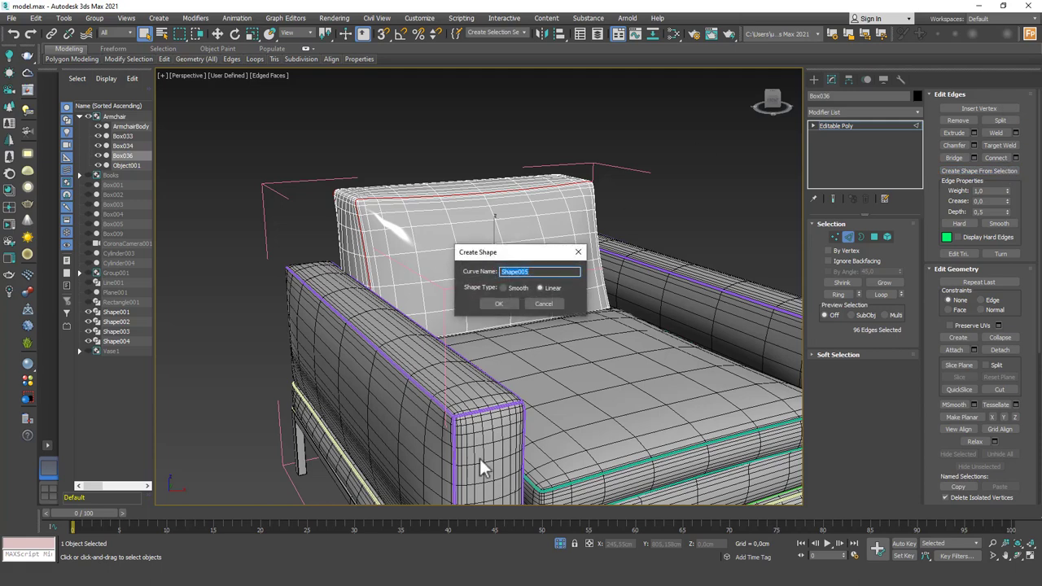
right_click(452, 580)
click(452, 559)
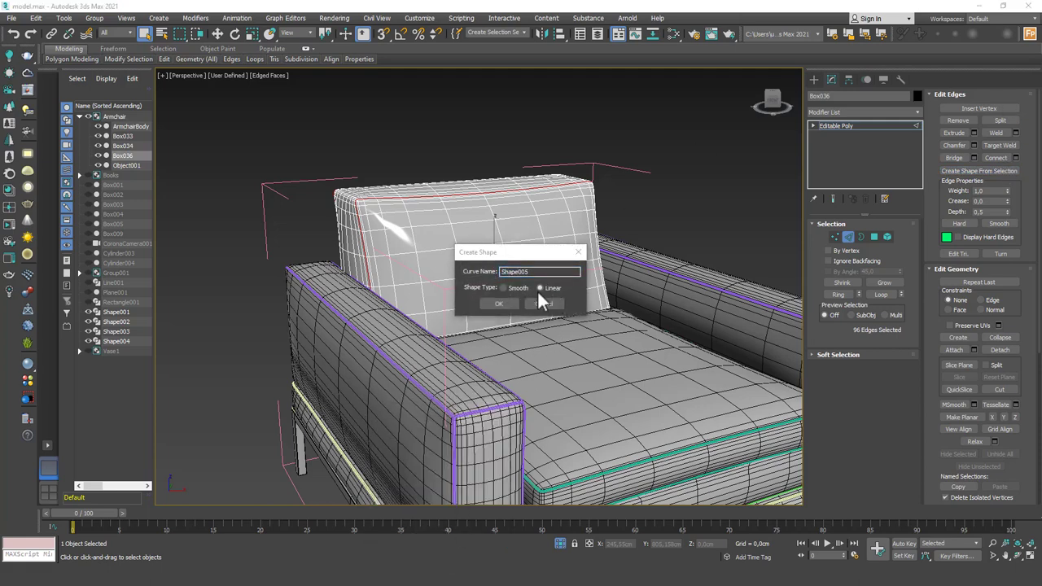
click(505, 300)
click(782, 148)
click(687, 184)
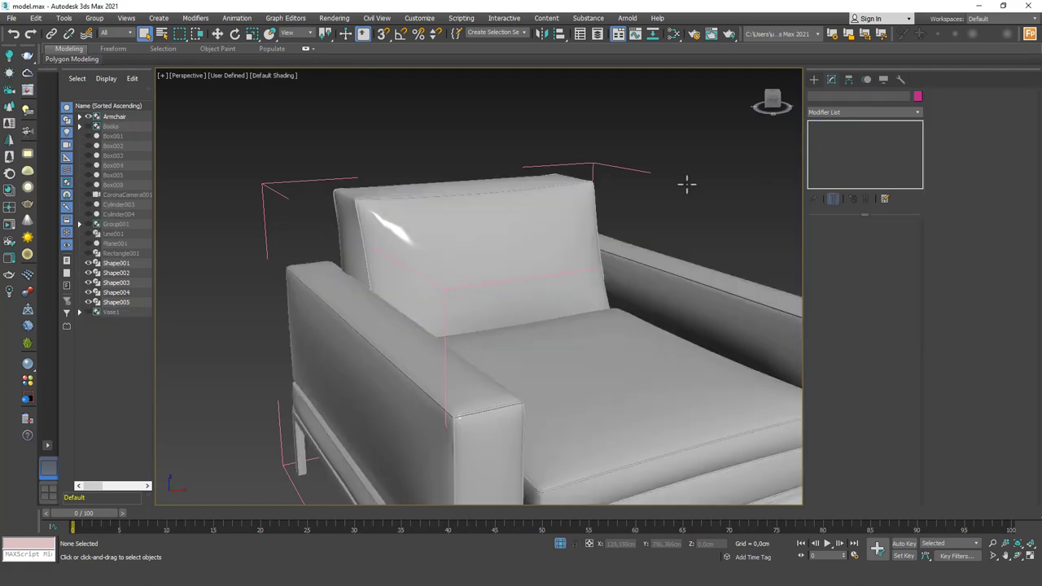
scroll(618, 260, down, 5)
alt+middle_drag(573, 258, 616, 268)
scroll(623, 307, down, 3)
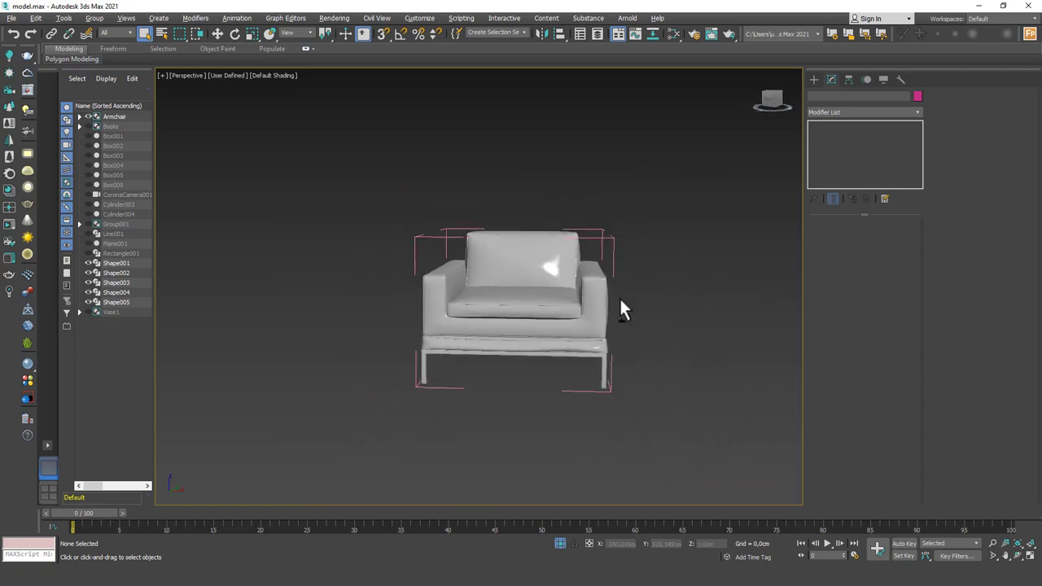
mouse_move(623, 307)
alt+middle_down()
mouse_move(646, 309)
mouse_move(575, 315)
alt+middle_up()
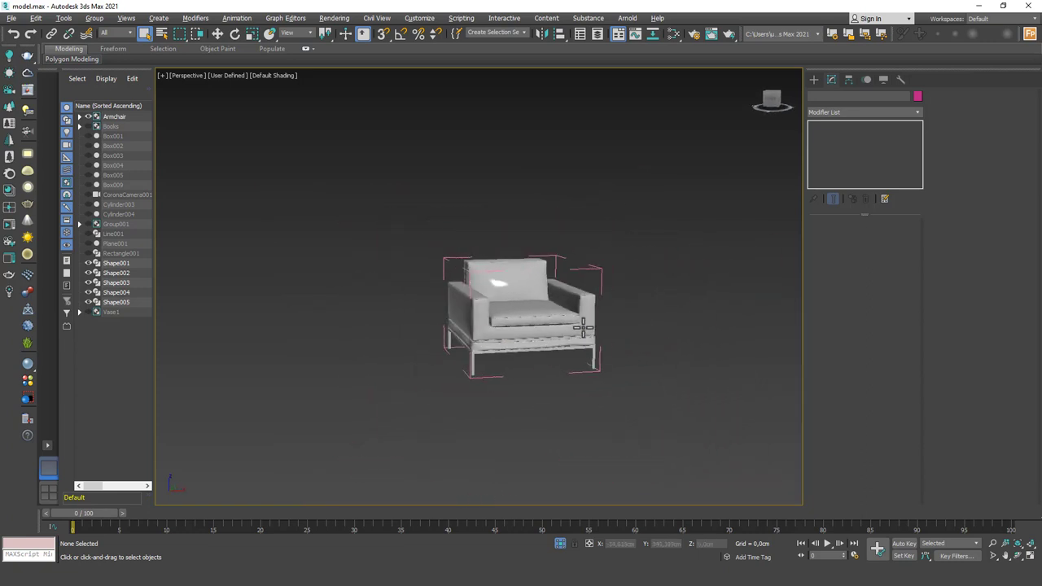
scroll(574, 318, up, 2)
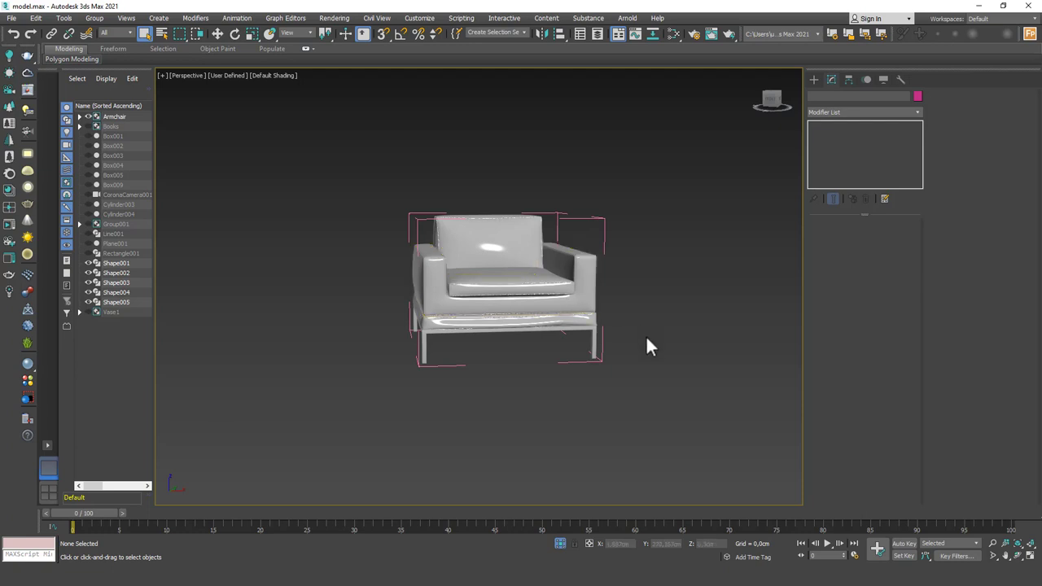
Close the Armchair group
drag(464, 201, 457, 151)
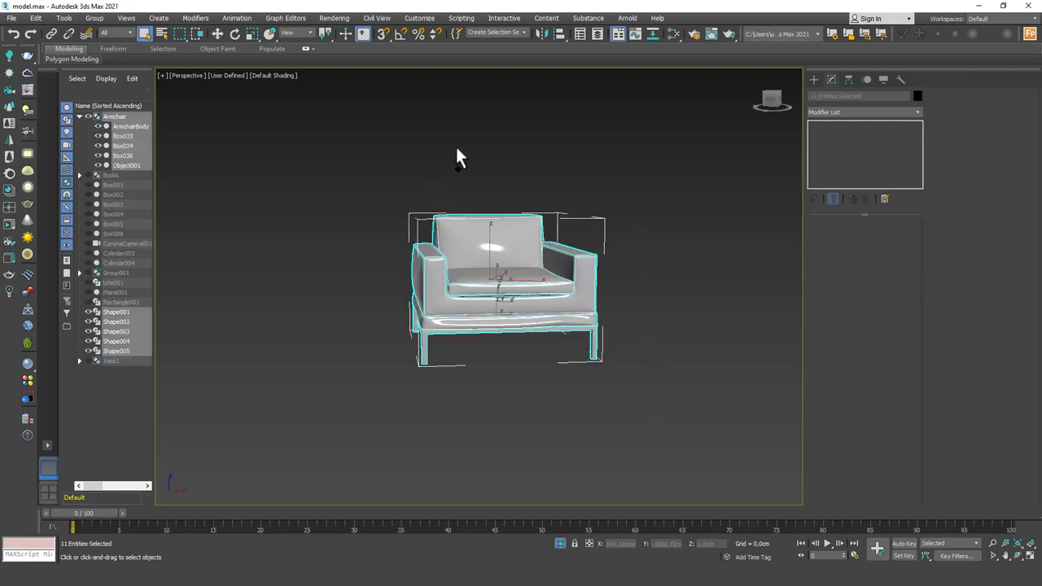
click(95, 18)
click(123, 87)
End isolation so the whole room shows, and bring up Standard Primitives
click(391, 212)
right_click(539, 226)
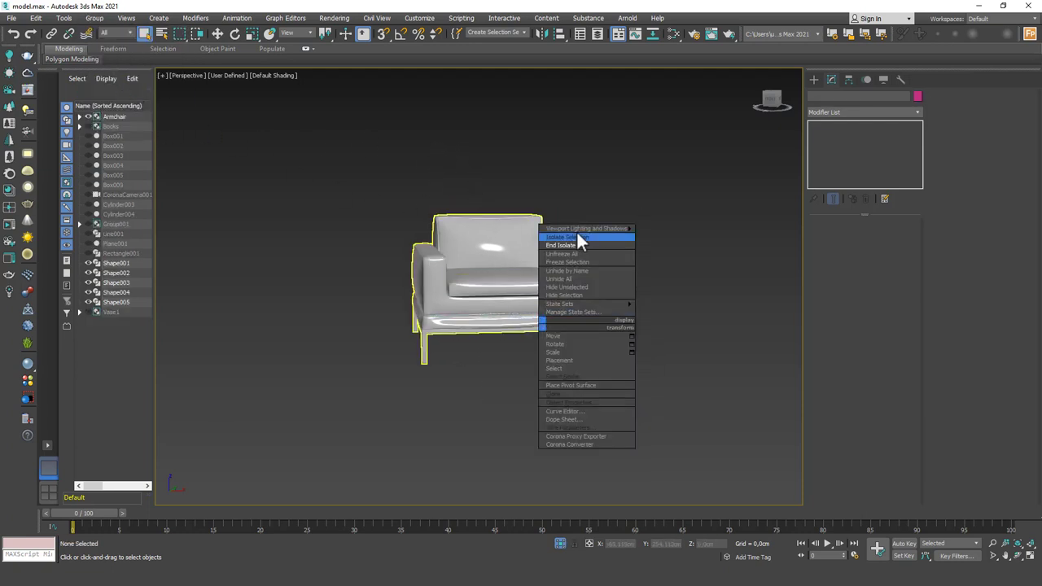
click(578, 234)
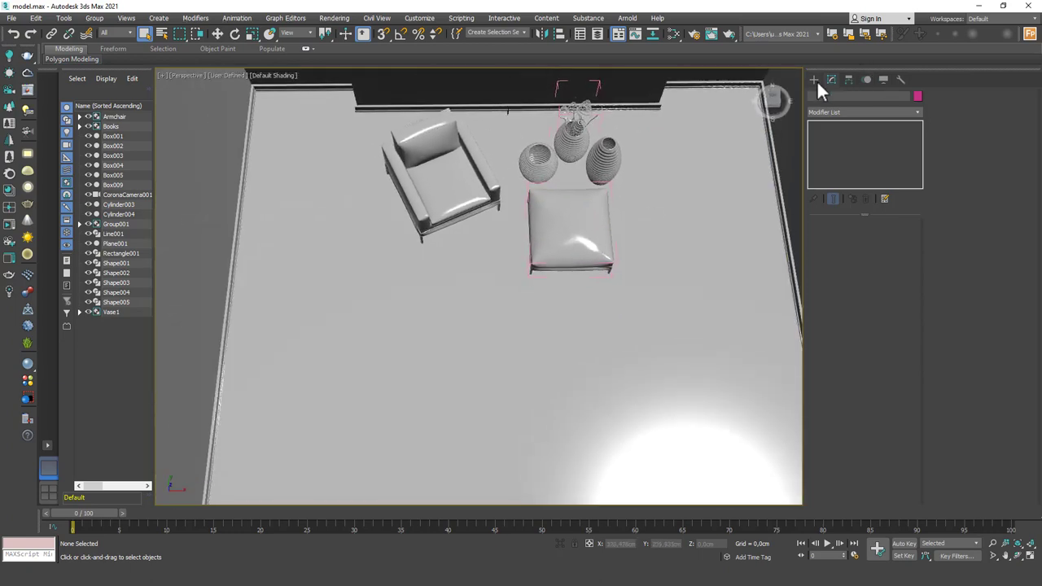
click(814, 80)
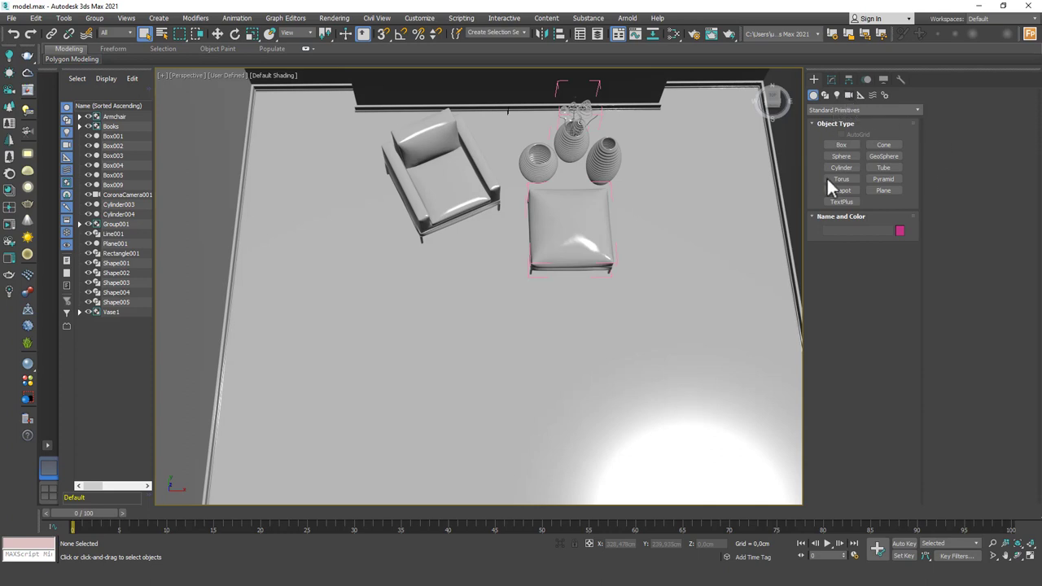
Draw a plane on the floor near the ottoman
click(879, 192)
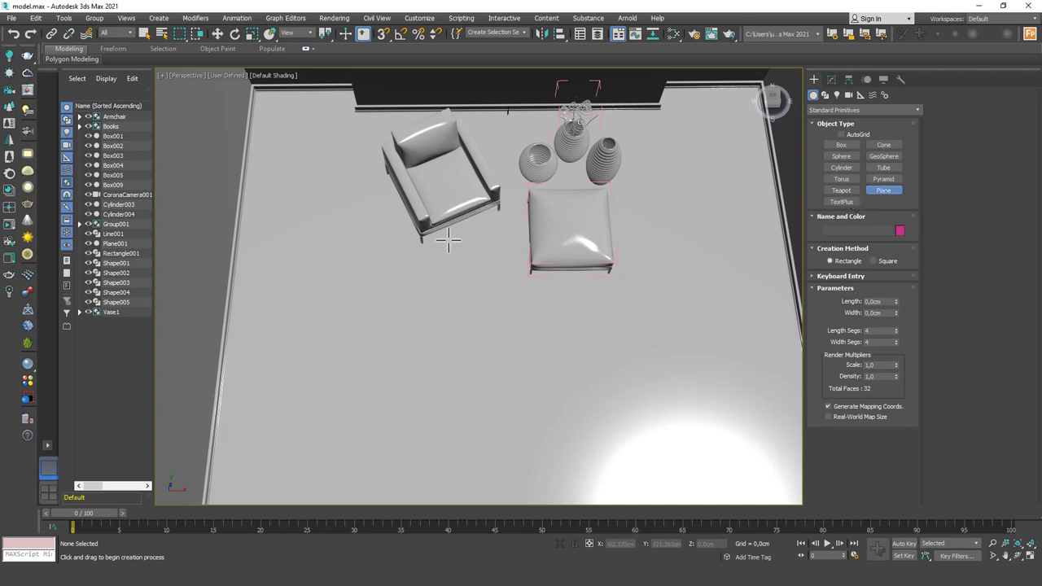
drag(433, 213, 598, 329)
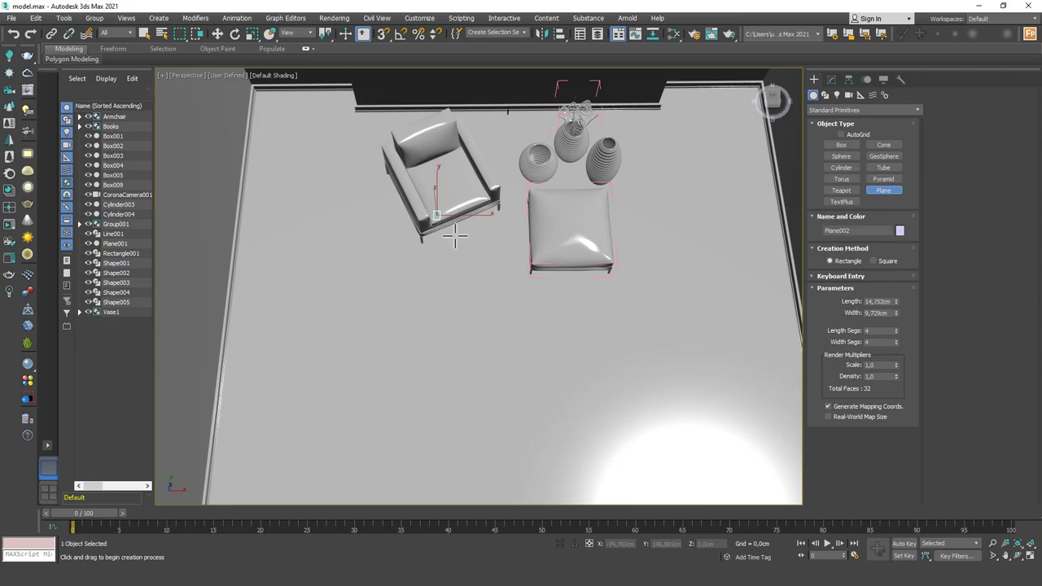
right_click(769, 171)
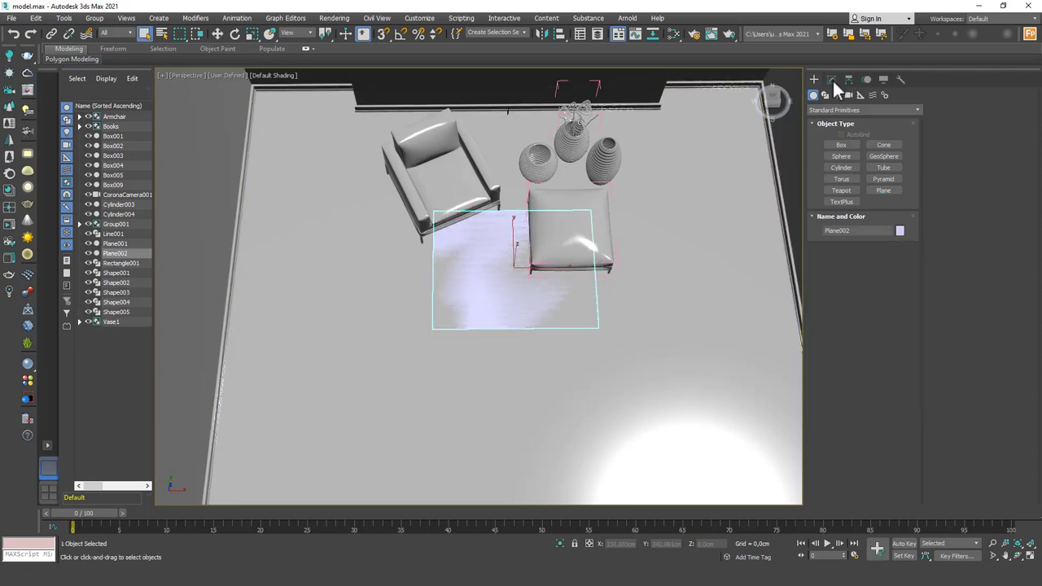
click(831, 79)
key(z)
alt+middle_drag(505, 295, 544, 264)
scroll(570, 269, down, 3)
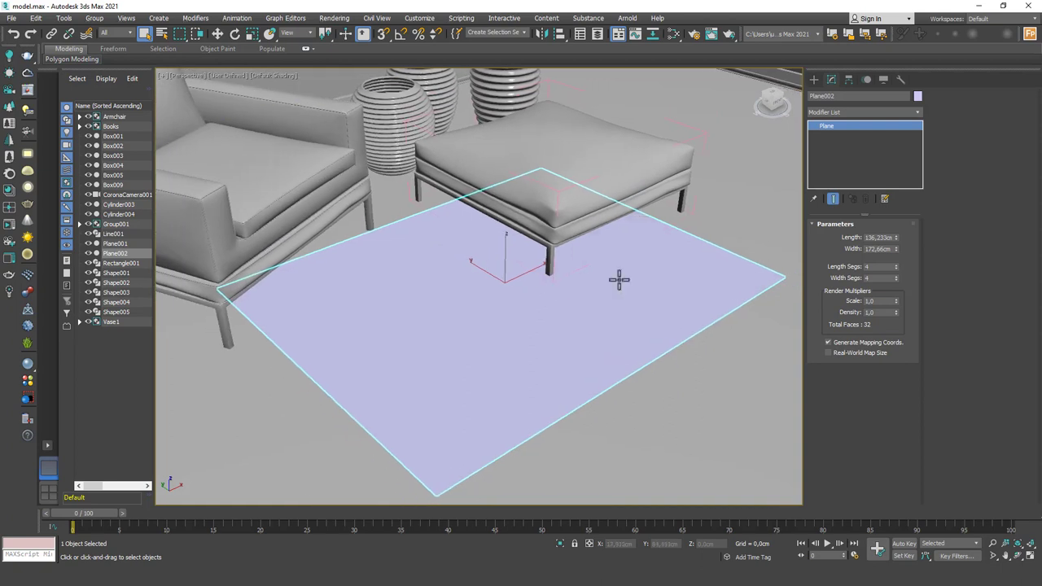
Set the plane's length to 120 cm and width to 180 cm
double_click(882, 237)
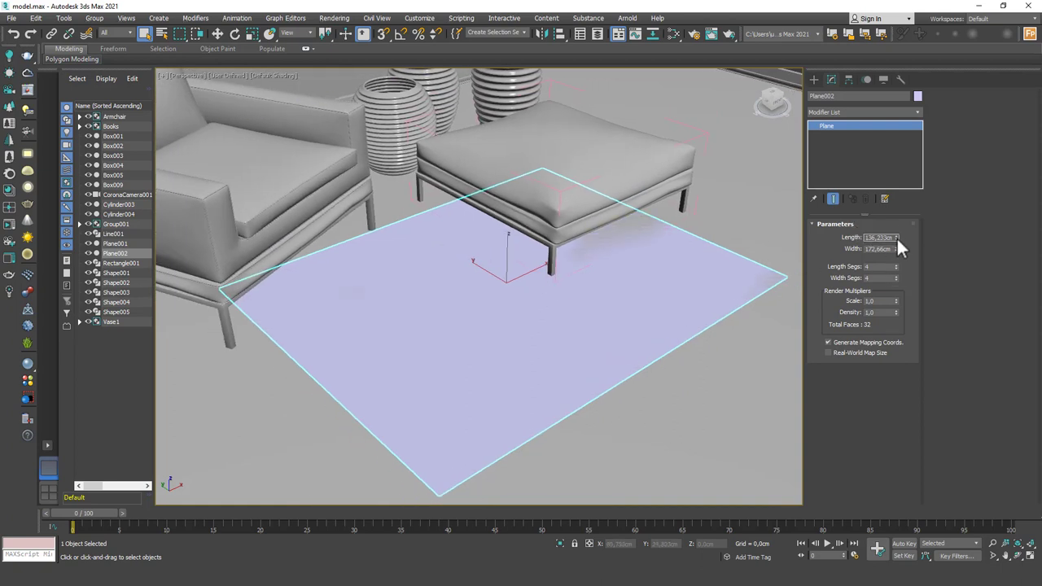
drag(897, 236, 885, 238)
text(12)
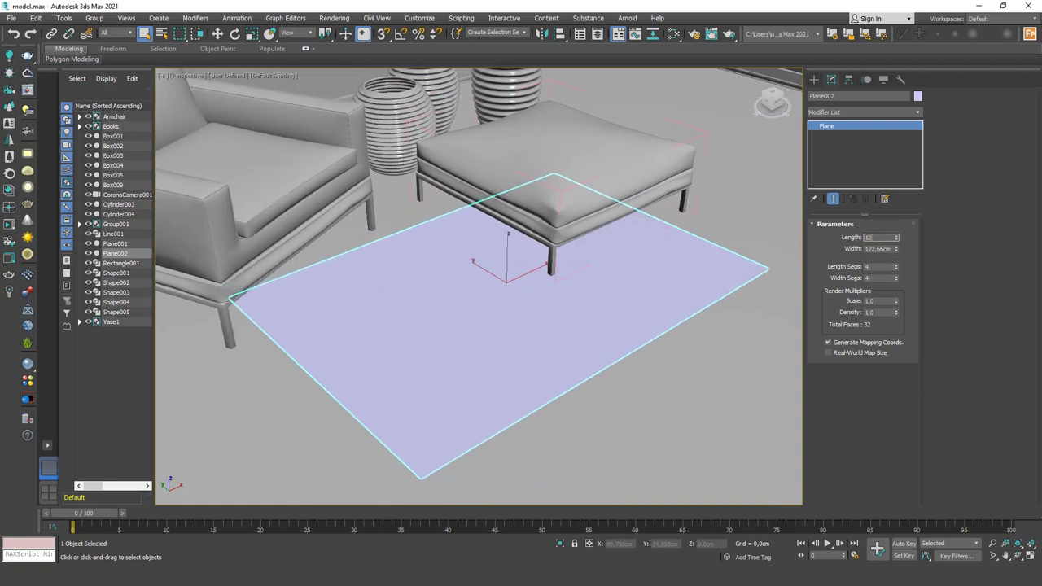
text(0)
key(Return)
text(180)
key(Return)
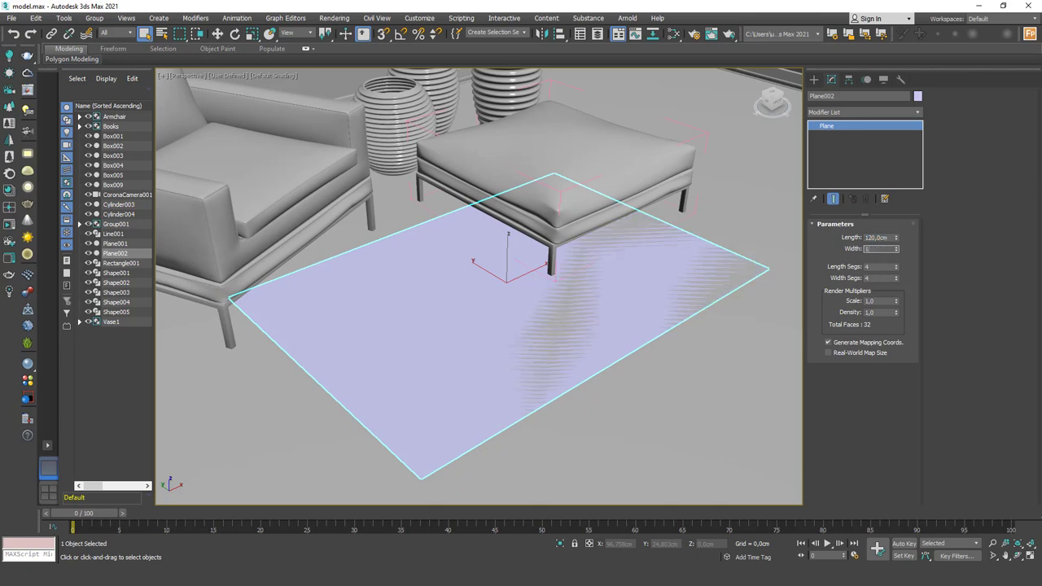
mouse_move(562, 277)
alt+middle_down()
mouse_move(529, 236)
mouse_move(516, 267)
alt+middle_up()
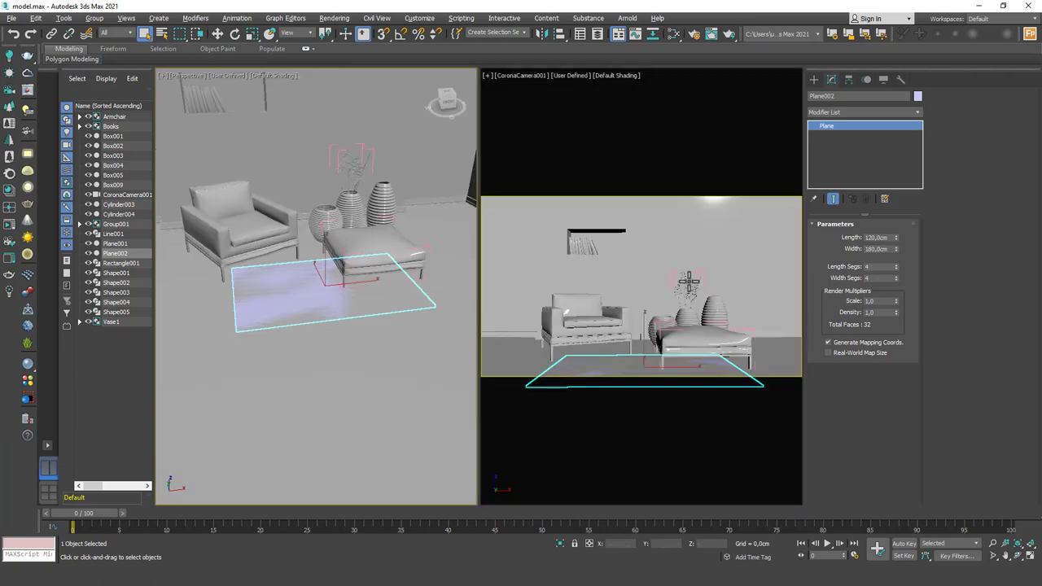
Resize the rug plane to length 100 and width 150
key(w)
alt+middle_drag(314, 275, 353, 302)
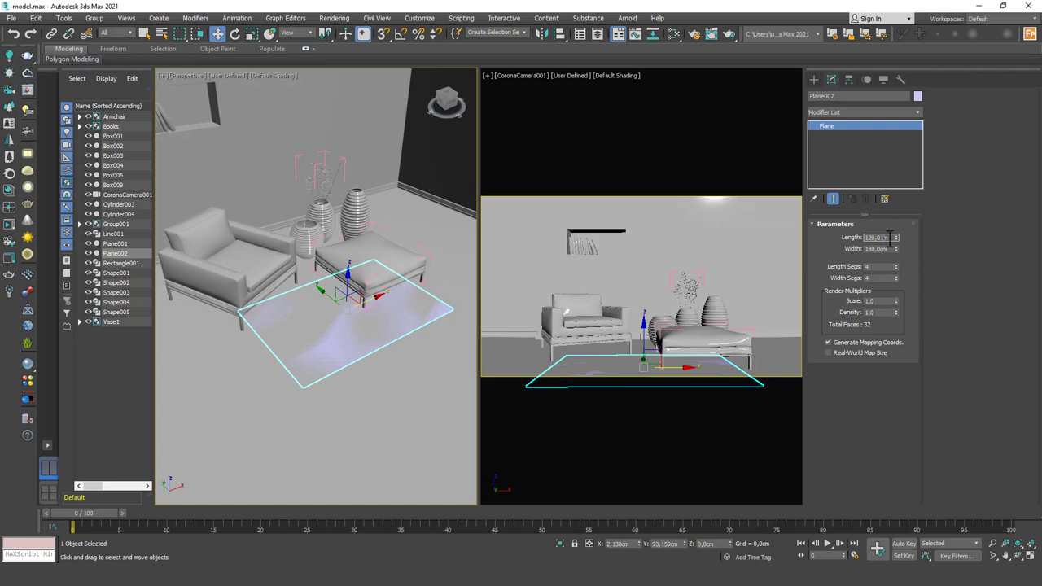
text(12000)
key(Return)
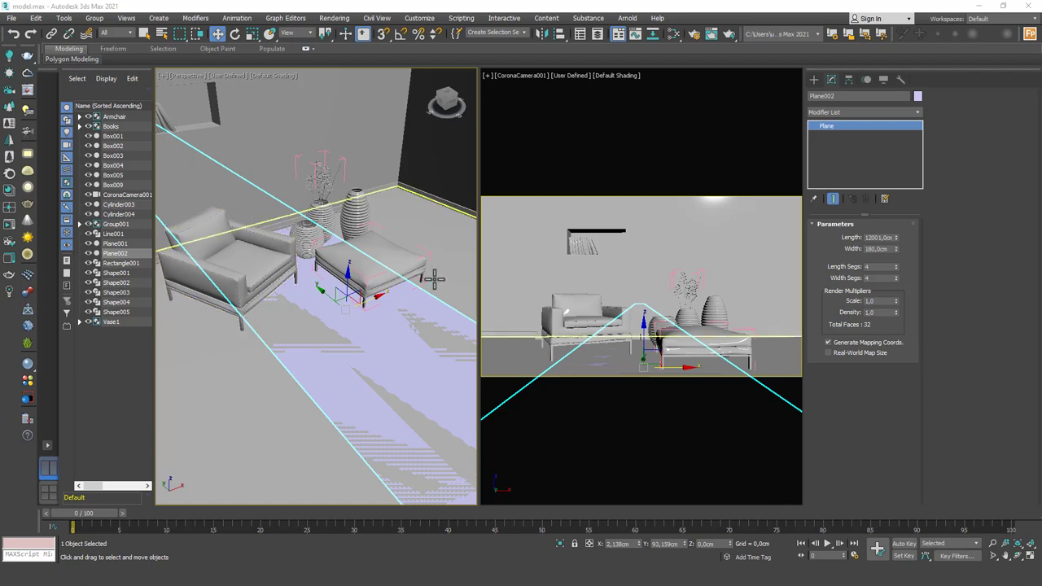
double_click(880, 237)
text(10)
key(Return)
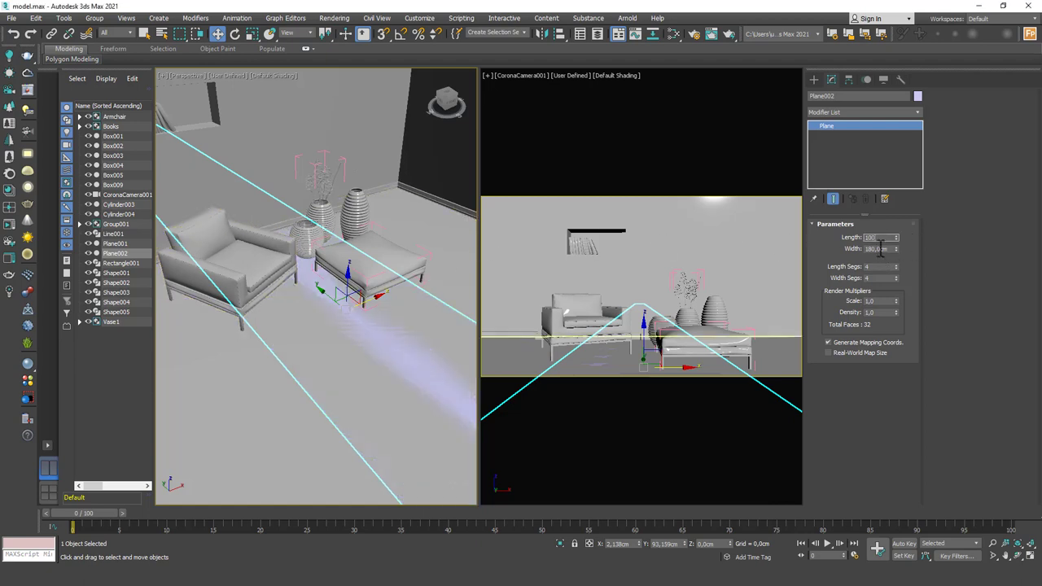
double_click(880, 249)
text(150)
key(Return)
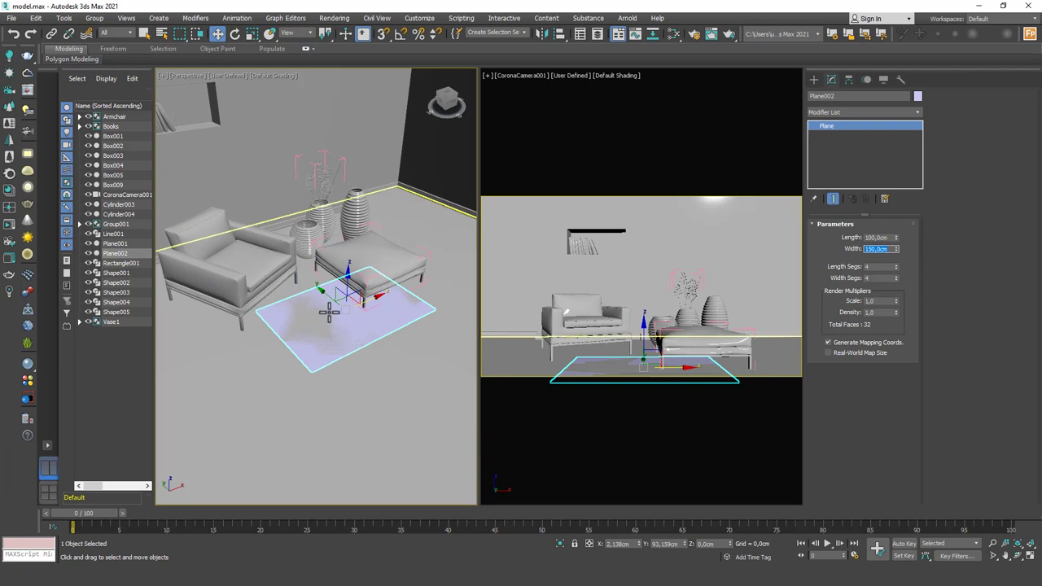
Move the rug partly under the ottoman
scroll(326, 297, up, 2)
scroll(325, 299, up, 1)
drag(326, 299, 293, 274)
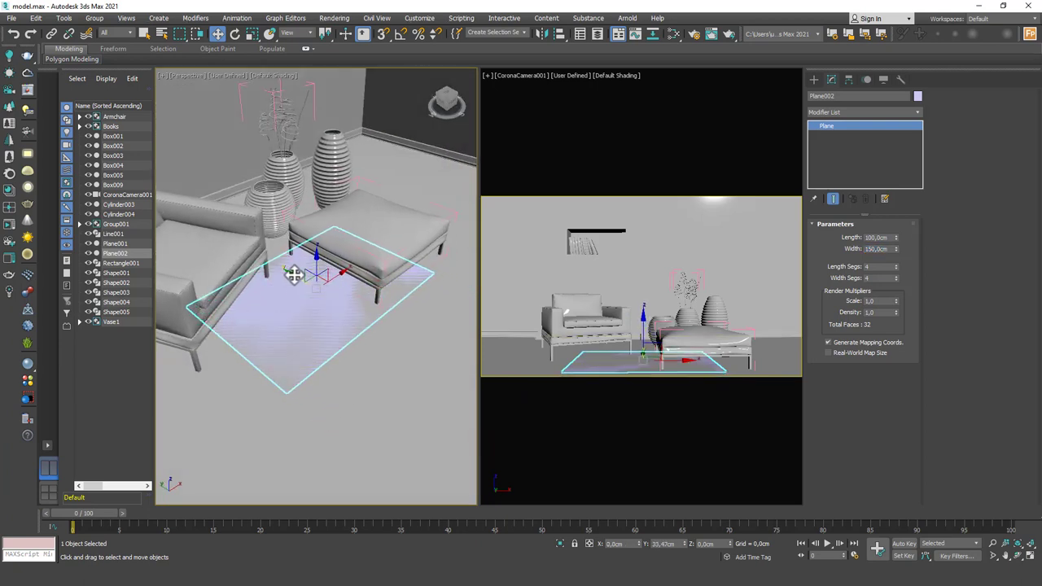
mouse_move(295, 269)
alt+middle_down()
mouse_move(305, 244)
mouse_move(304, 323)
mouse_move(298, 267)
alt+middle_up()
scroll(297, 269, up, 2)
drag(296, 269, 323, 297)
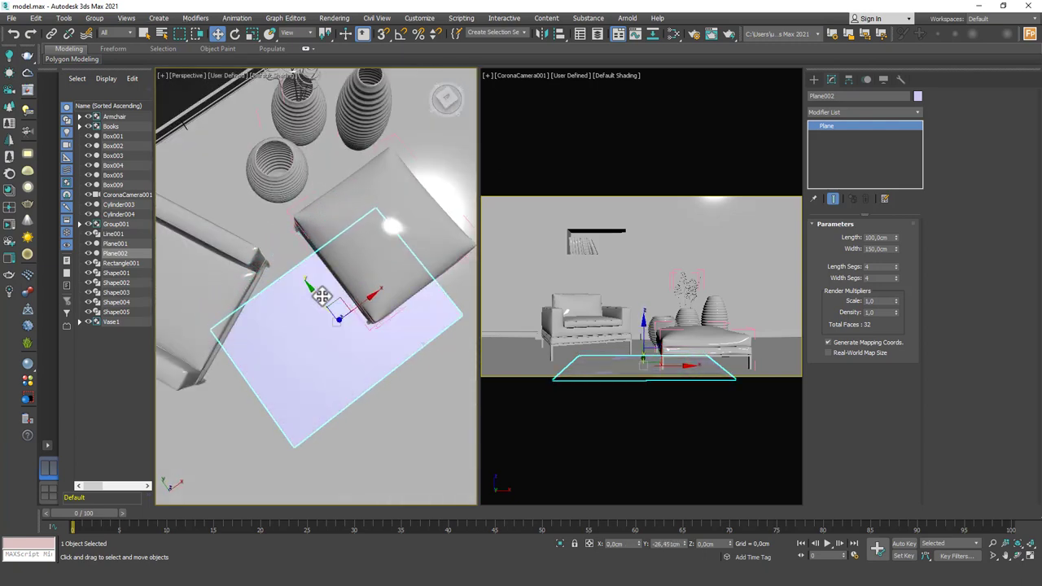
scroll(414, 361, down, 2)
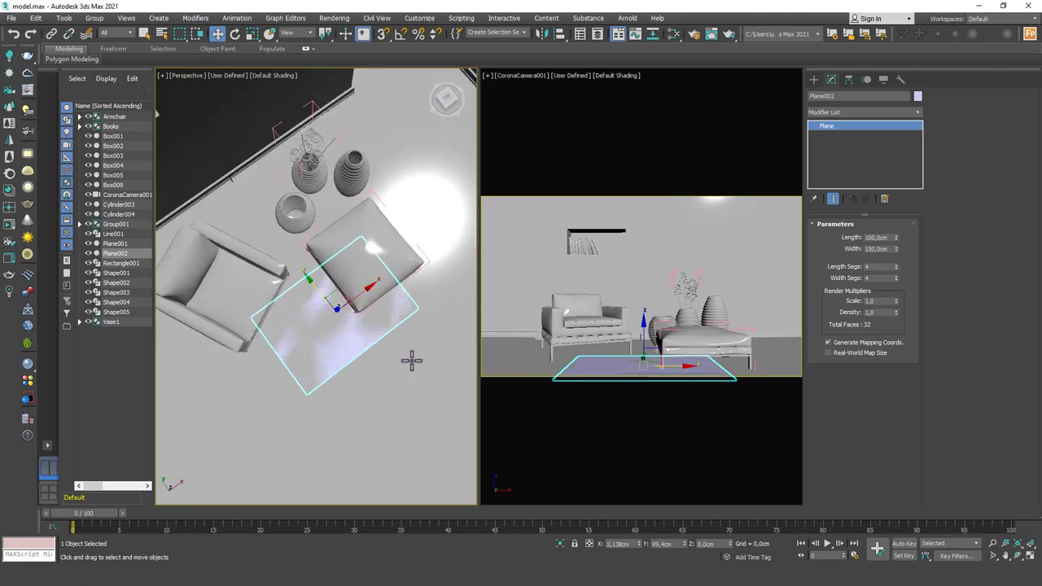
click(586, 365)
scroll(353, 325, up, 1)
scroll(350, 309, up, 3)
alt+middle_drag(349, 310, 326, 270)
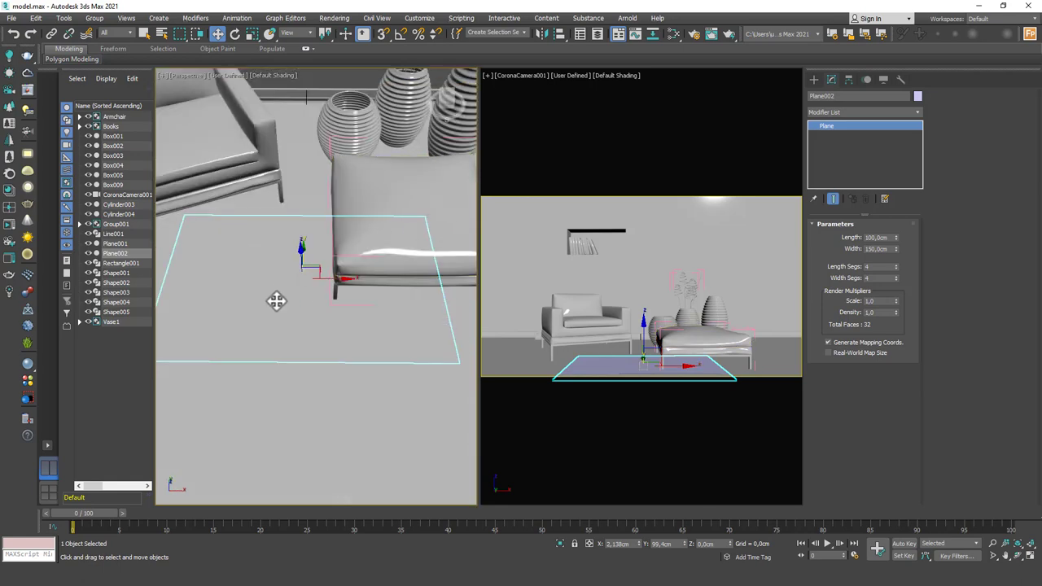
scroll(274, 298, up, 2)
alt+middle_drag(274, 298, 314, 272)
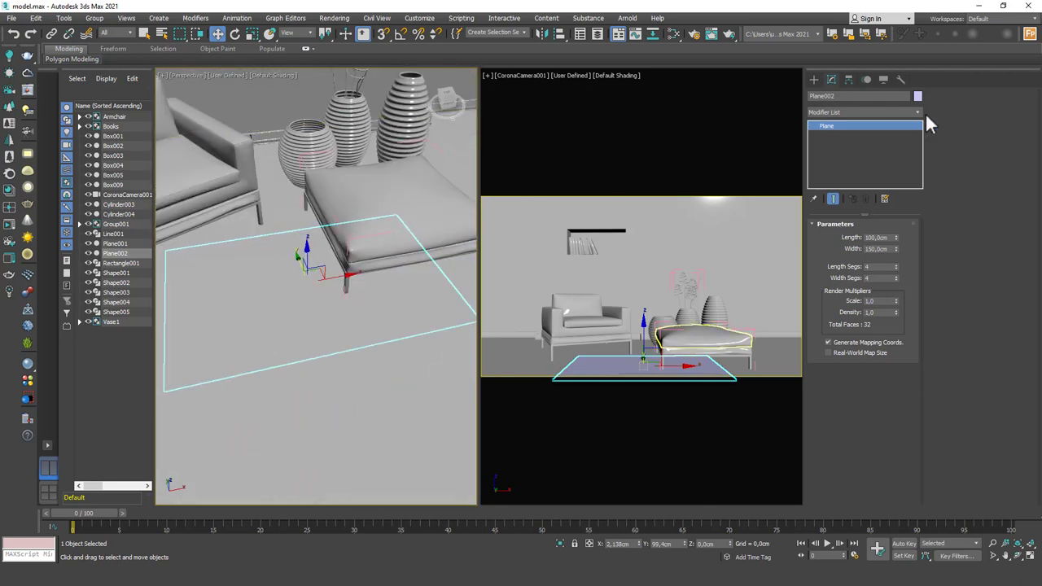
Set the rug's object colour to black
click(918, 96)
click(603, 312)
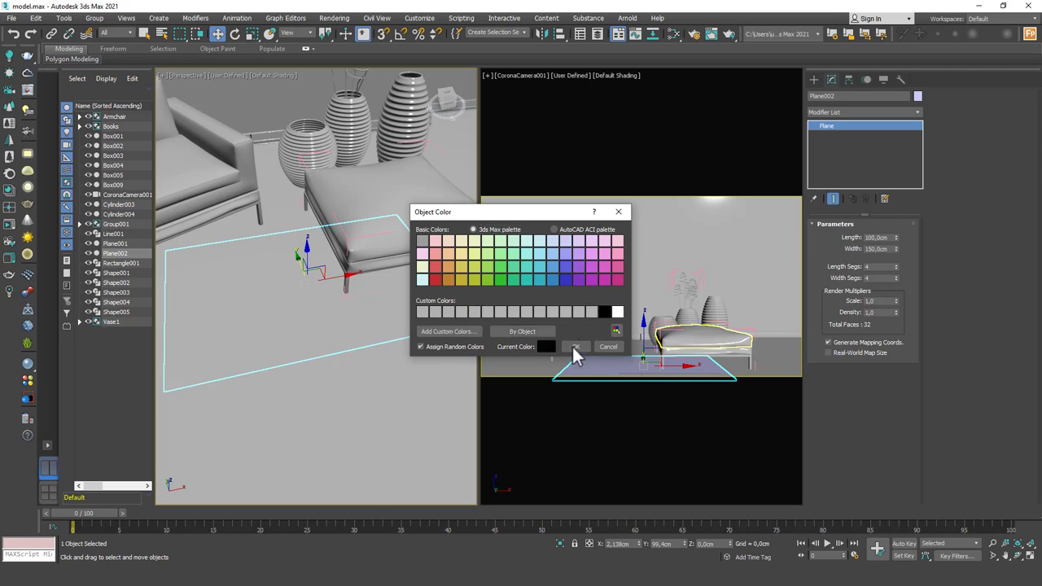
click(575, 346)
Assign a Physical Material to the rug in the Slate Material Editor
key(m)
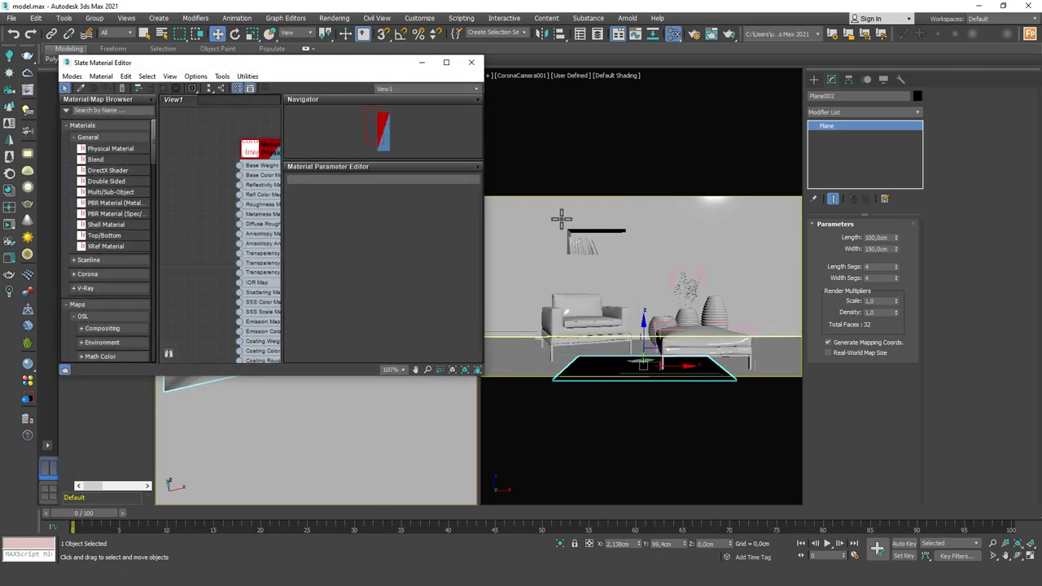
click(272, 248)
click(106, 89)
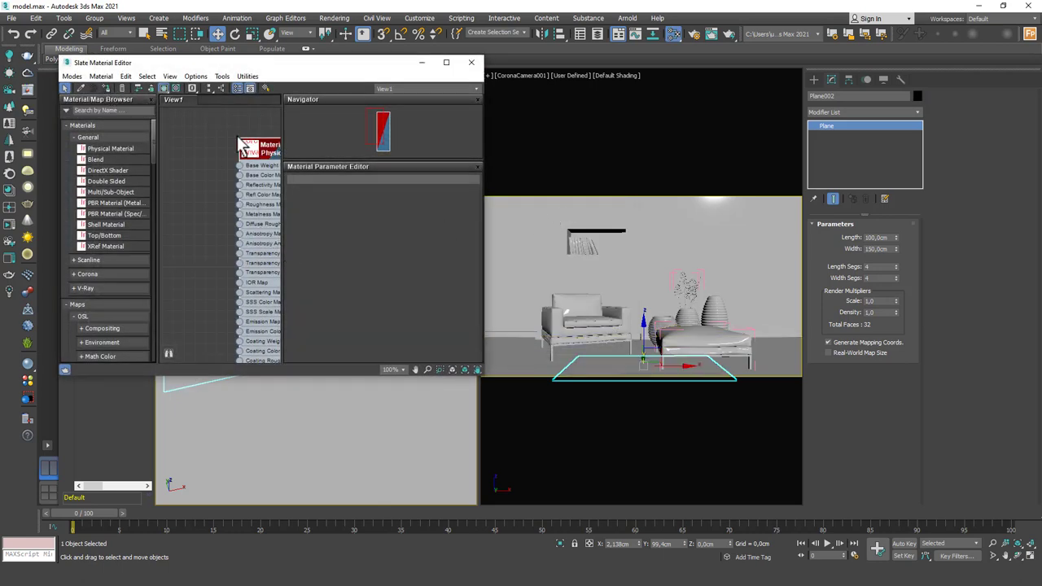
key(z)
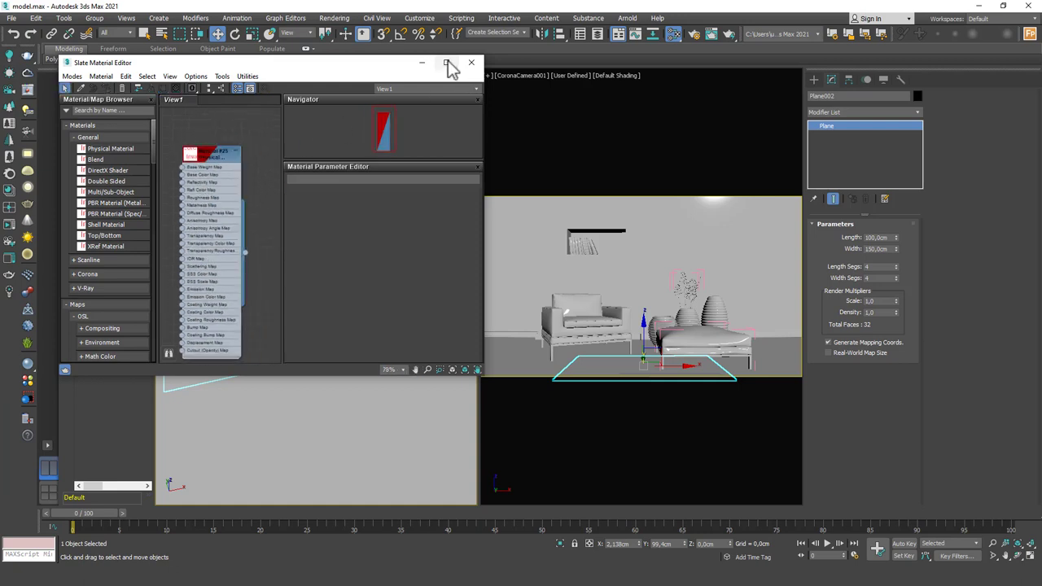
click(472, 63)
Add a Shell modifier to give the rug a thin thickness
click(890, 113)
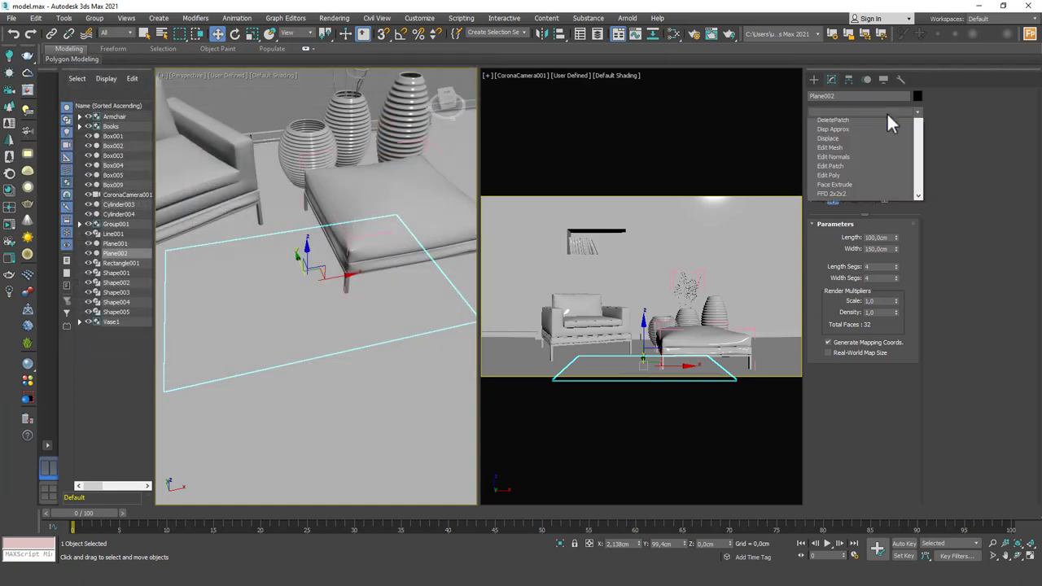
text(sh)
key(Return)
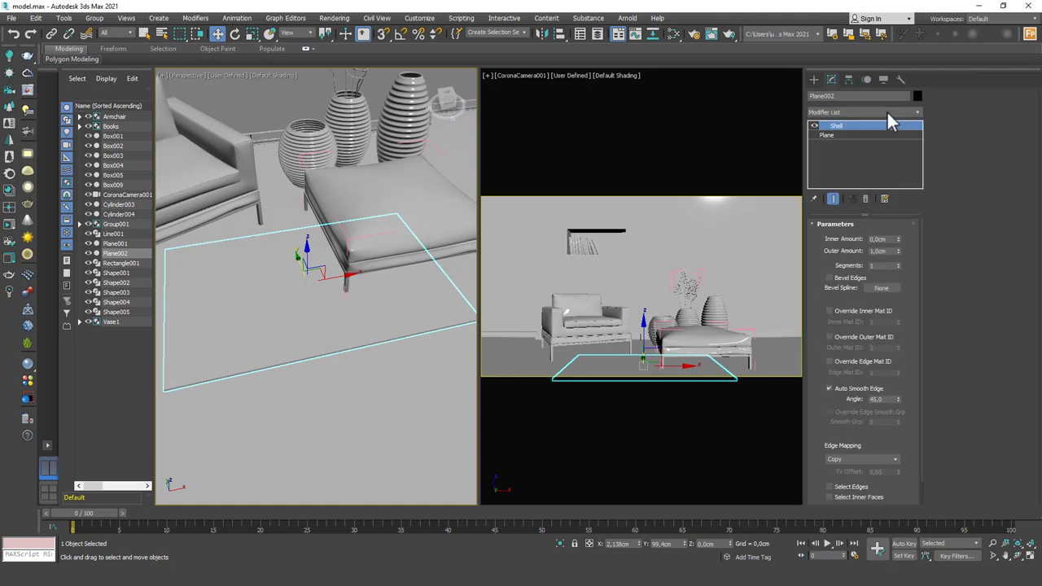
scroll(277, 351, up, 5)
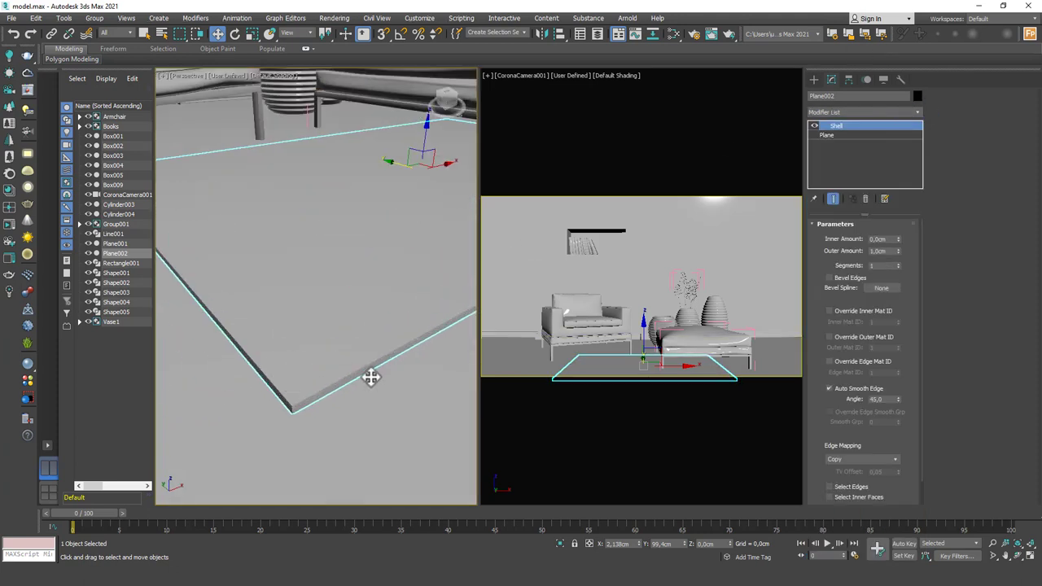
scroll(304, 339, down, 2)
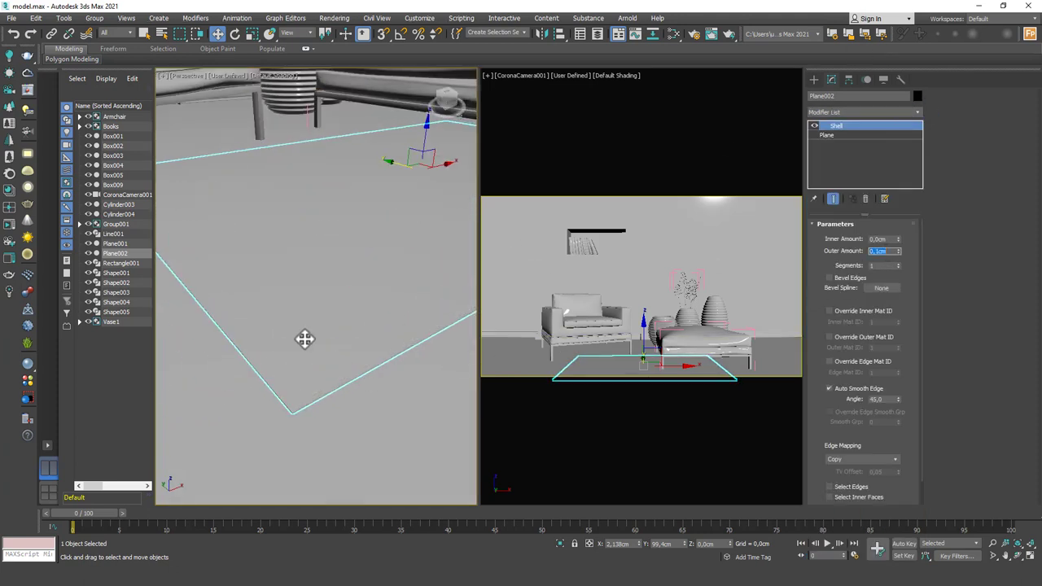
scroll(296, 398, up, 2)
scroll(353, 271, down, 2)
key(ctrl+z)
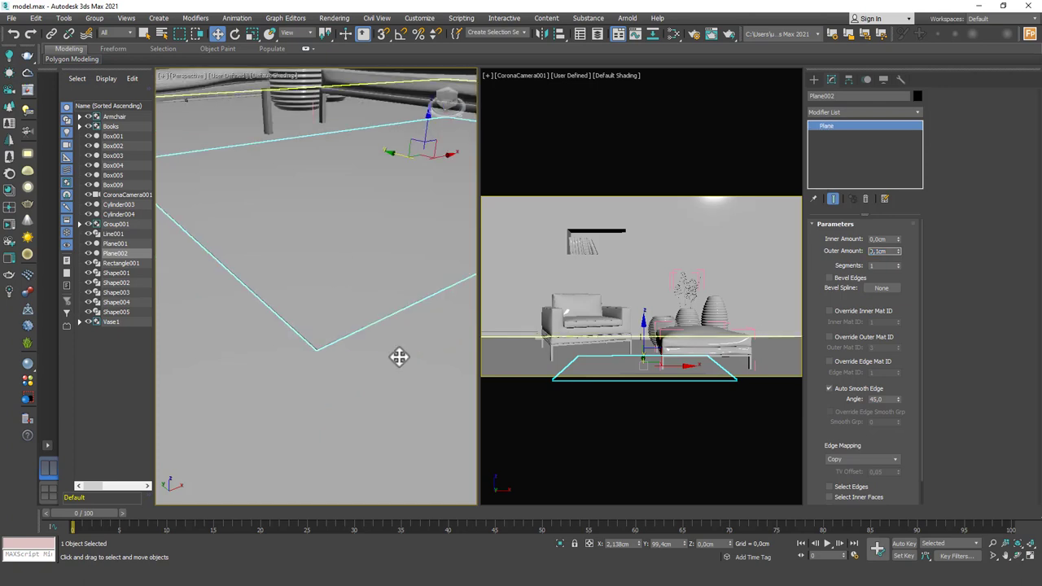
scroll(344, 304, down, 2)
key(ctrl+y)
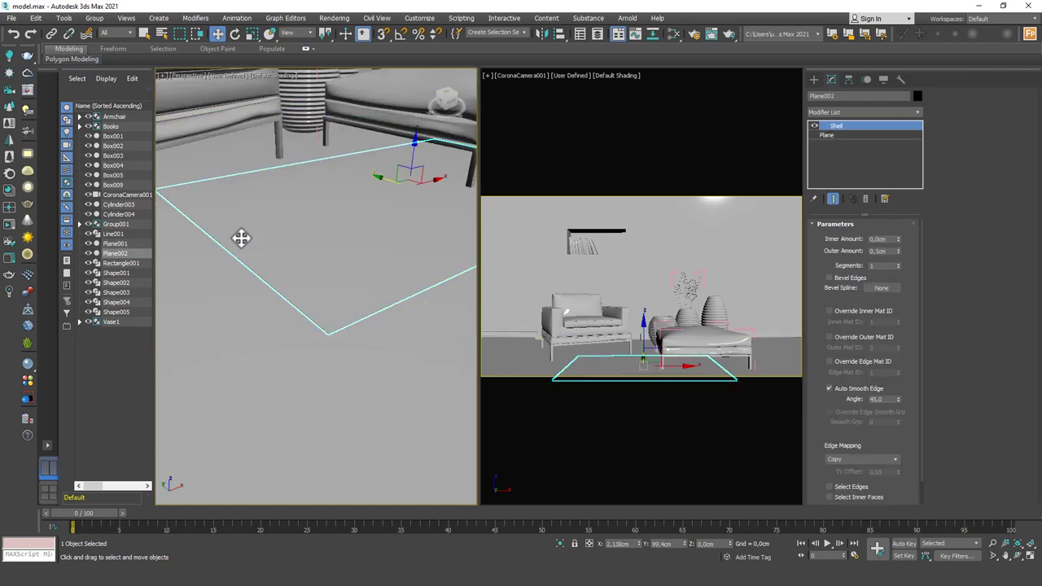
scroll(359, 283, down, 3)
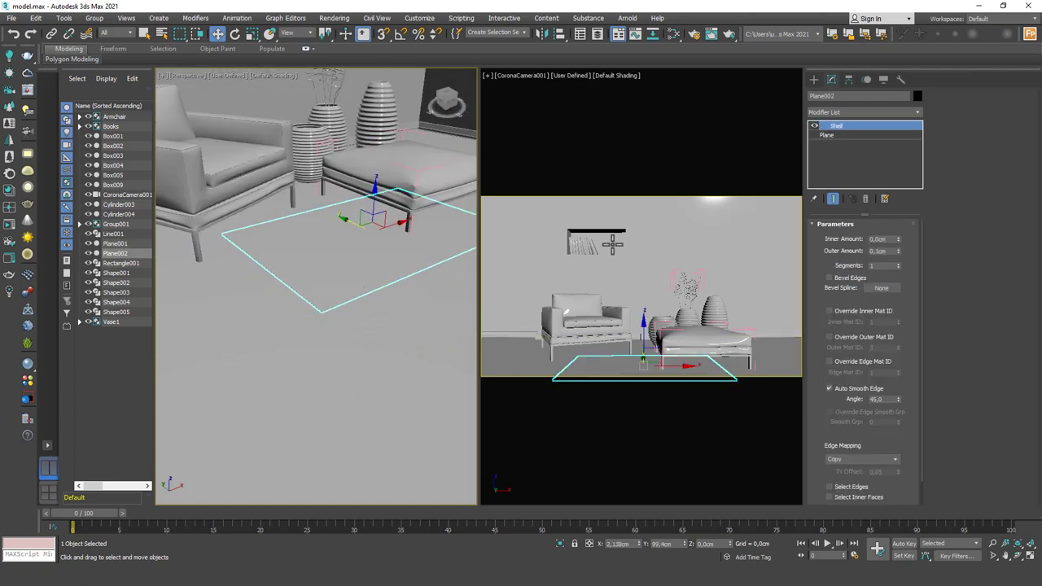
click(682, 242)
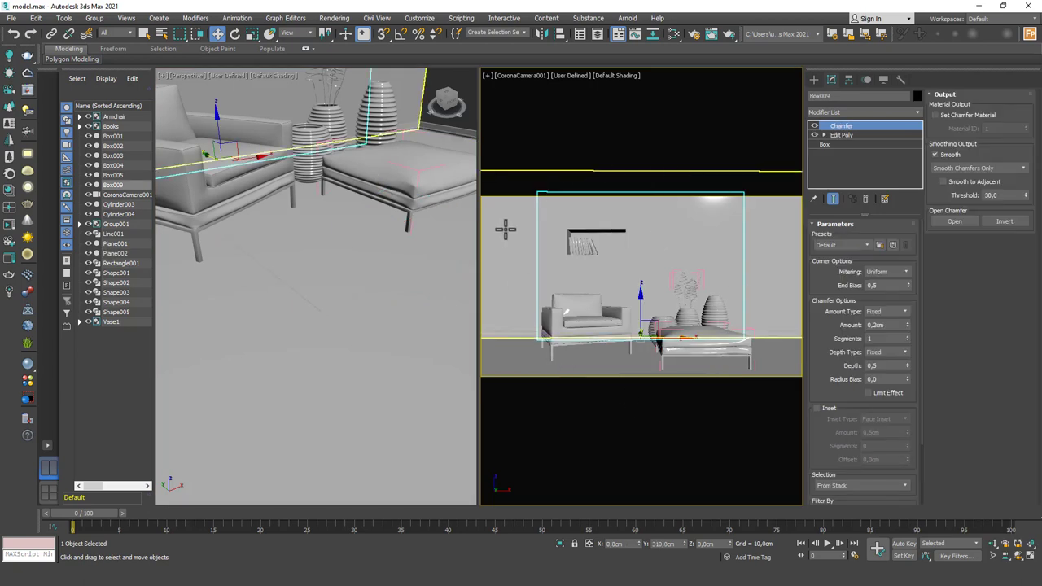
click(627, 365)
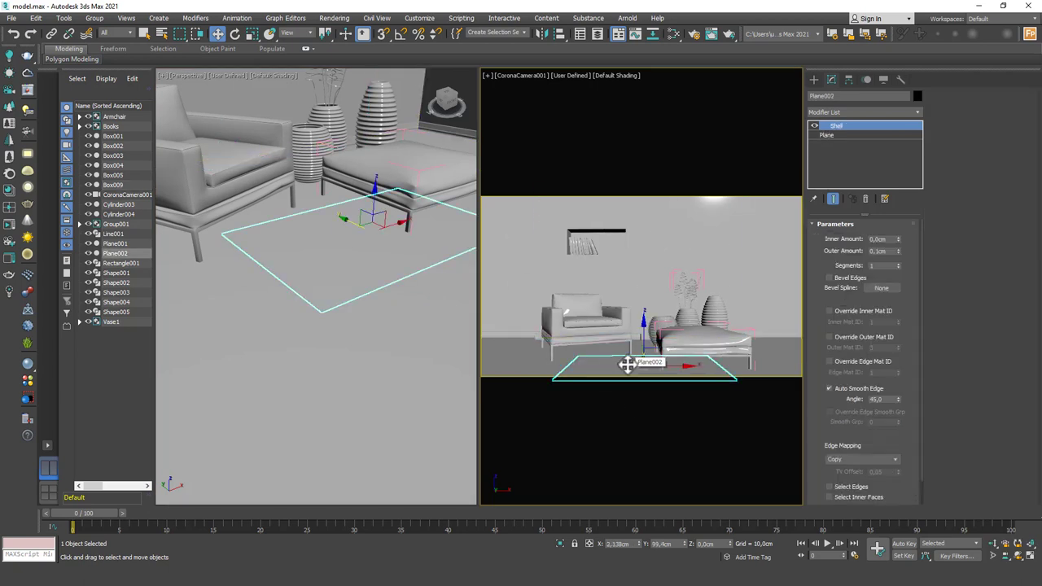
click(748, 258)
alt+middle_drag(350, 269, 313, 251)
scroll(312, 250, down, 5)
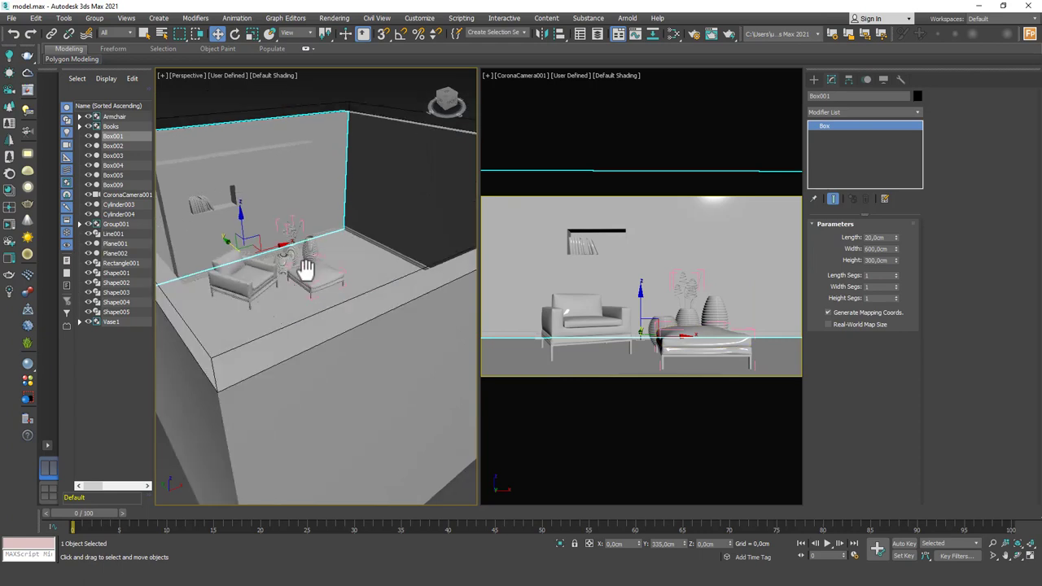
click(356, 109)
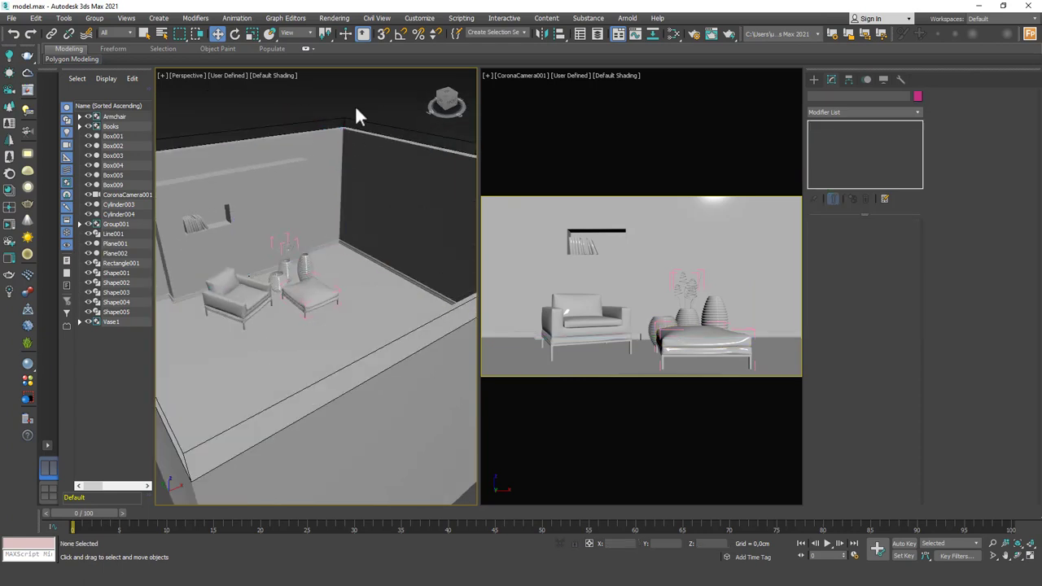